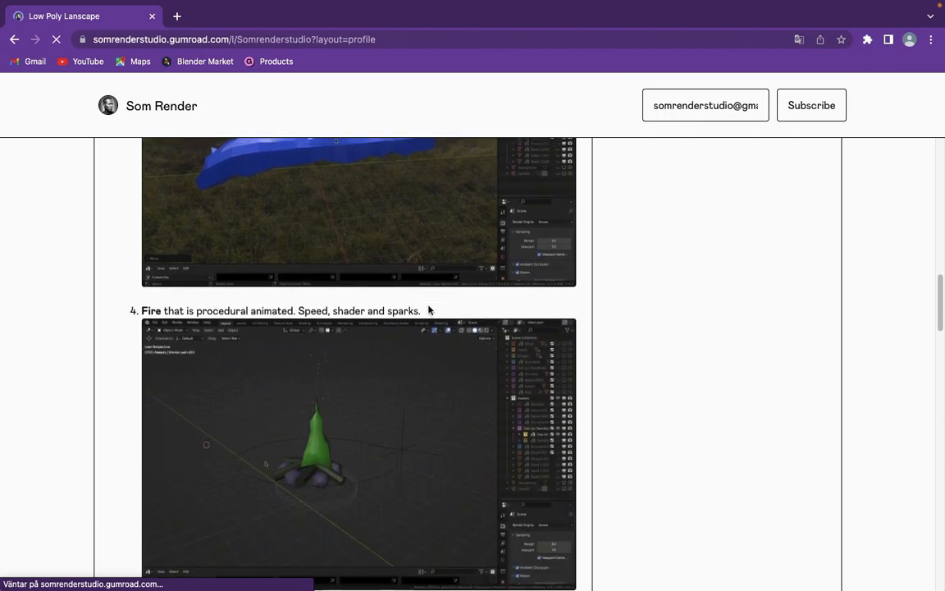
# Review the Low Poly Lanscape product page and play the CUBICITY asset library course trailer.
pyautogui.moveTo(943, 305); pyautogui.dragTo(943, 488)
pyautogui.moveTo(942, 525); pyautogui.dragTo(934, 175)
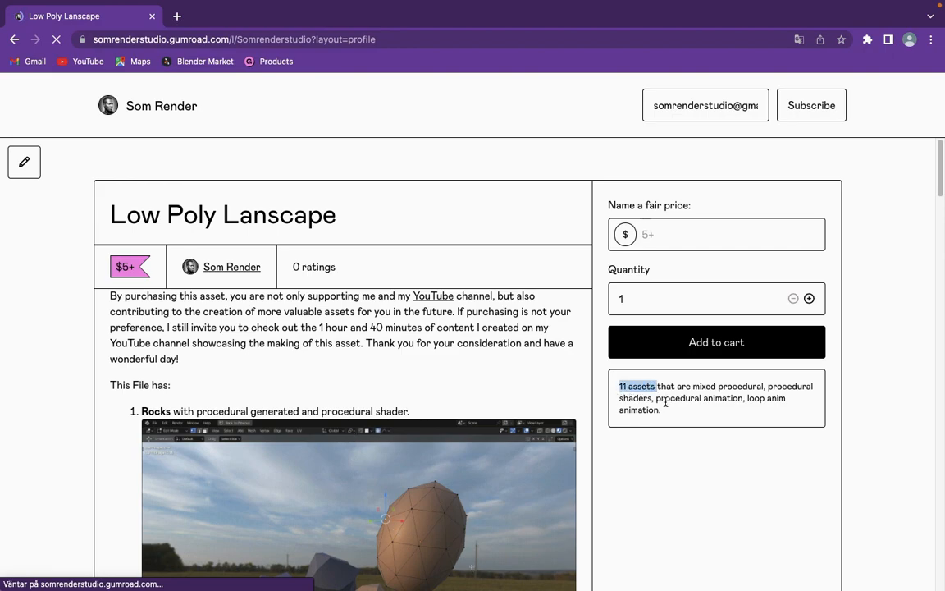
pyautogui.scroll(-3, 381, 287)
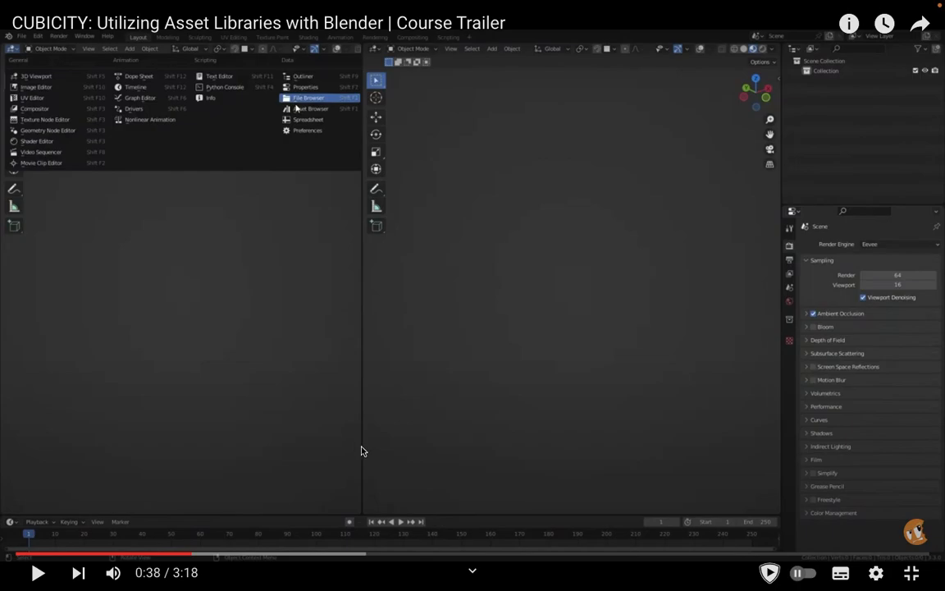
pyautogui.click(361, 450)
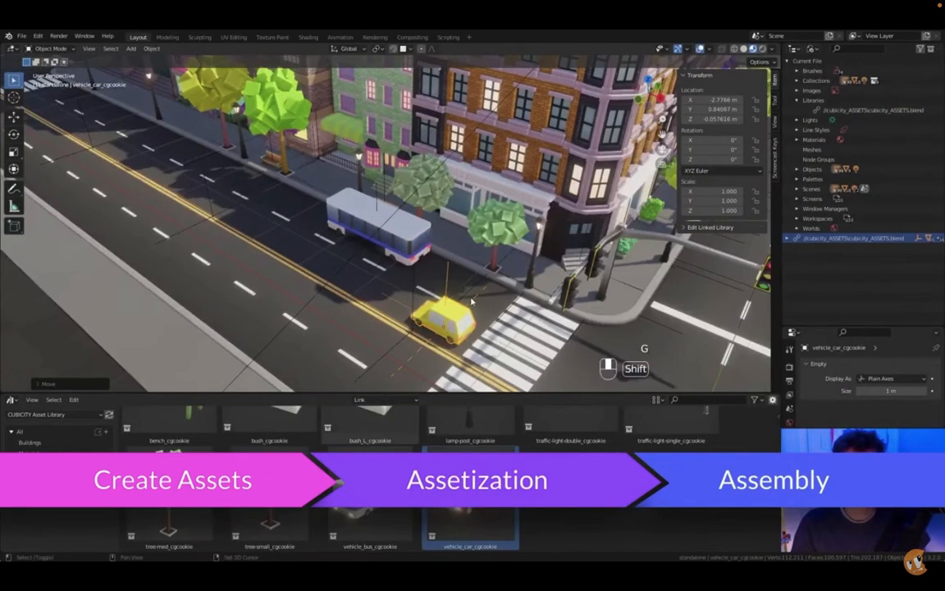
pyautogui.hotkey('shift', 'd')
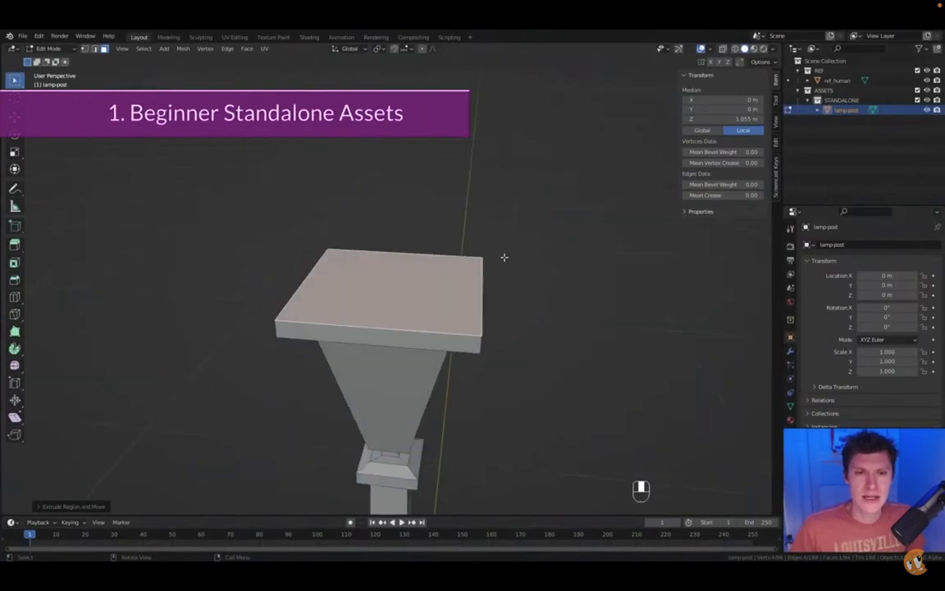
pyautogui.press('i')
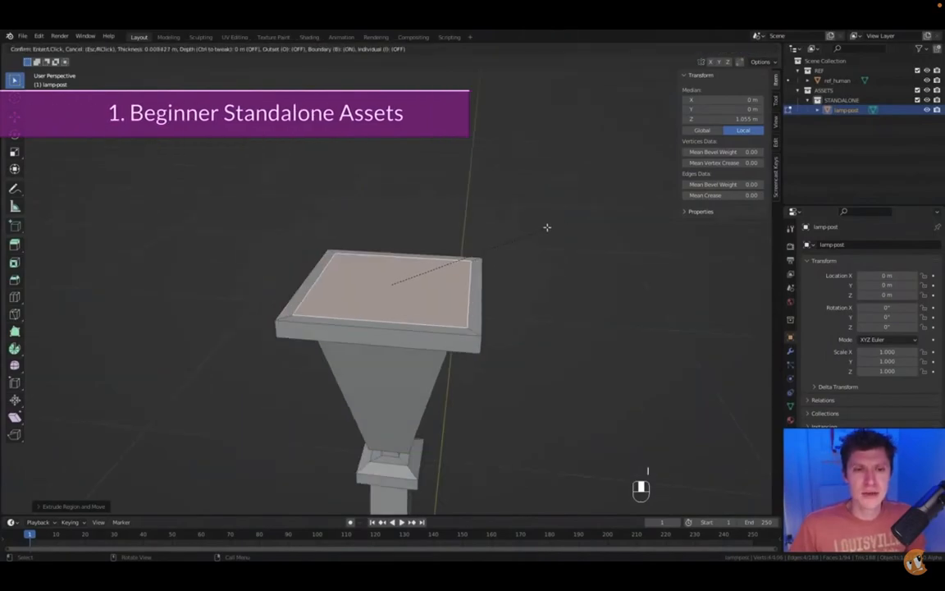
pyautogui.click(521, 323)
pyautogui.press('e')
pyautogui.click(516, 254)
pyautogui.moveTo(518, 255); pyautogui.dragTo(614, 222, button='middle')
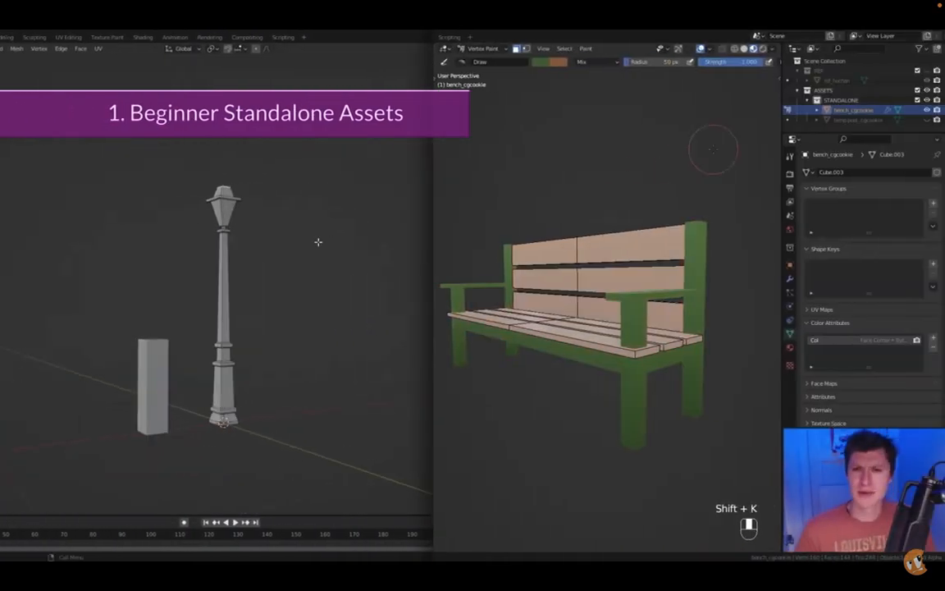
pyautogui.click(483, 49)
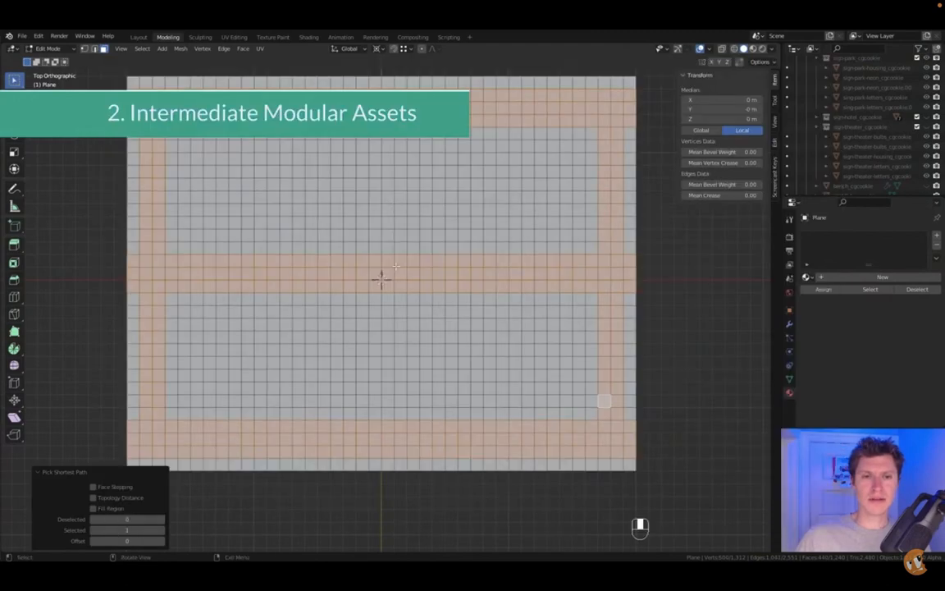
pyautogui.keyDown('ctrl'); pyautogui.click(386, 410); pyautogui.keyUp('ctrl')
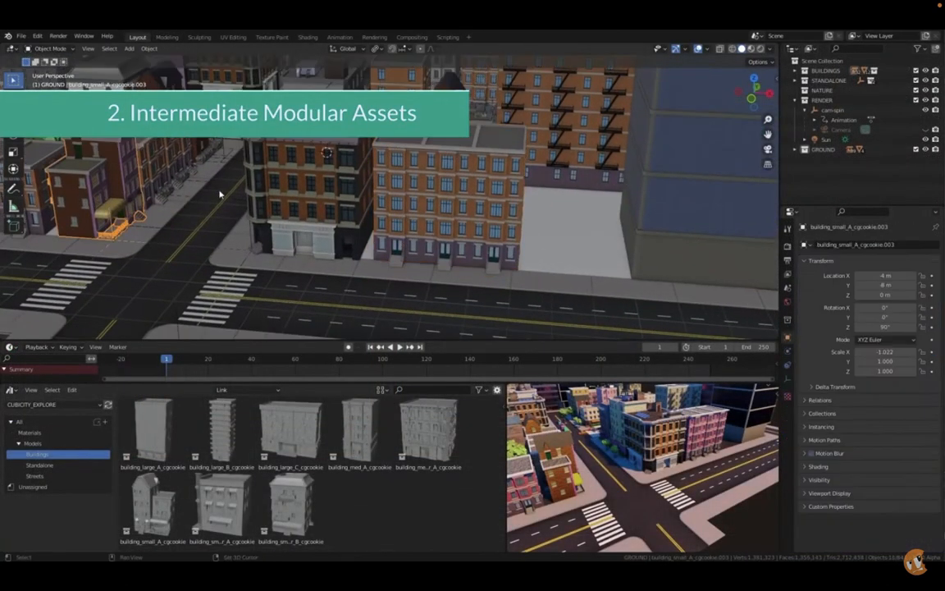
pyautogui.click(394, 305)
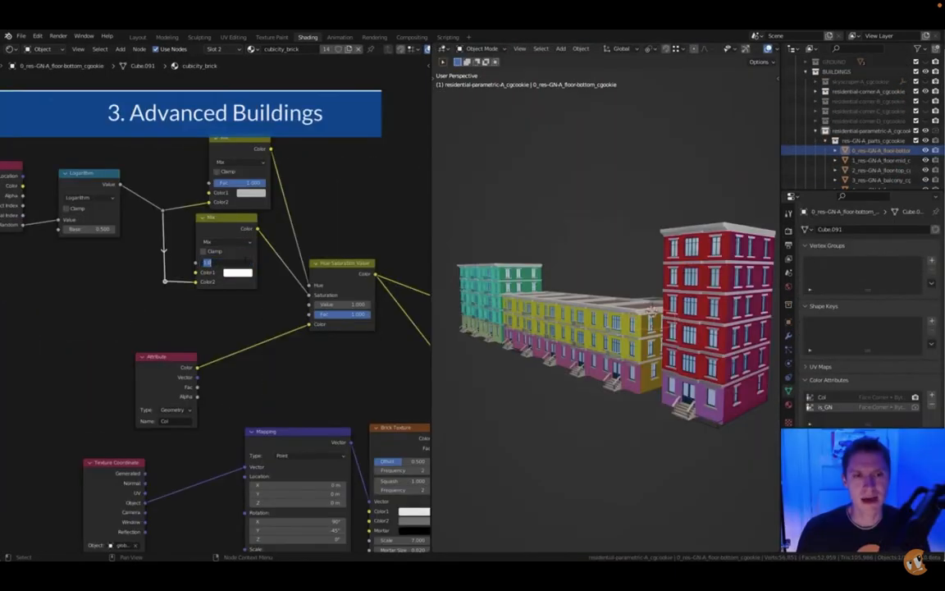
pyautogui.press('Return')
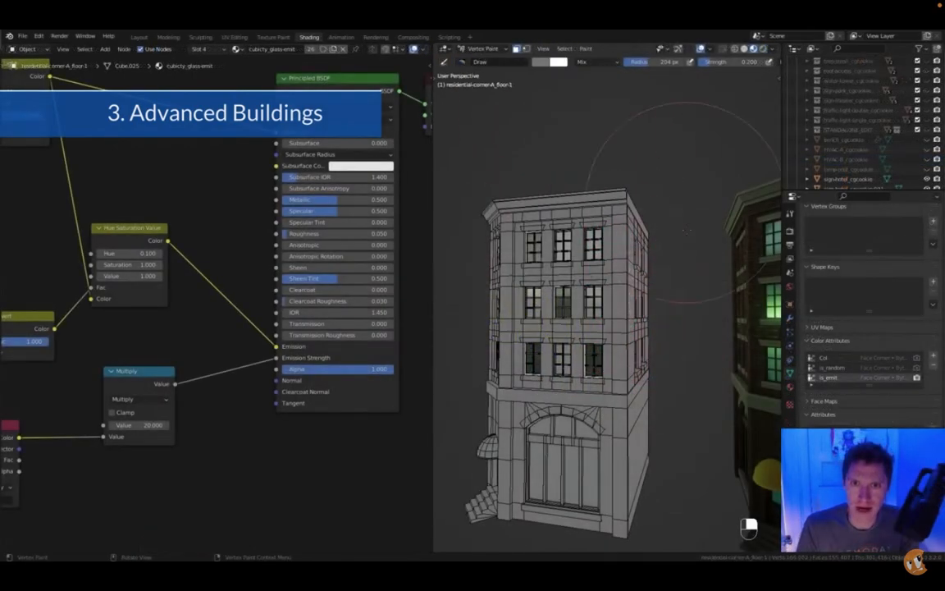
pyautogui.hotkey('shift', 'k')
pyautogui.keyDown('shift'); pyautogui.moveTo(602, 274); pyautogui.dragTo(525, 287, button='middle'); pyautogui.keyUp('shift')
pyautogui.moveTo(648, 246); pyautogui.dragTo(698, 275, button='middle')
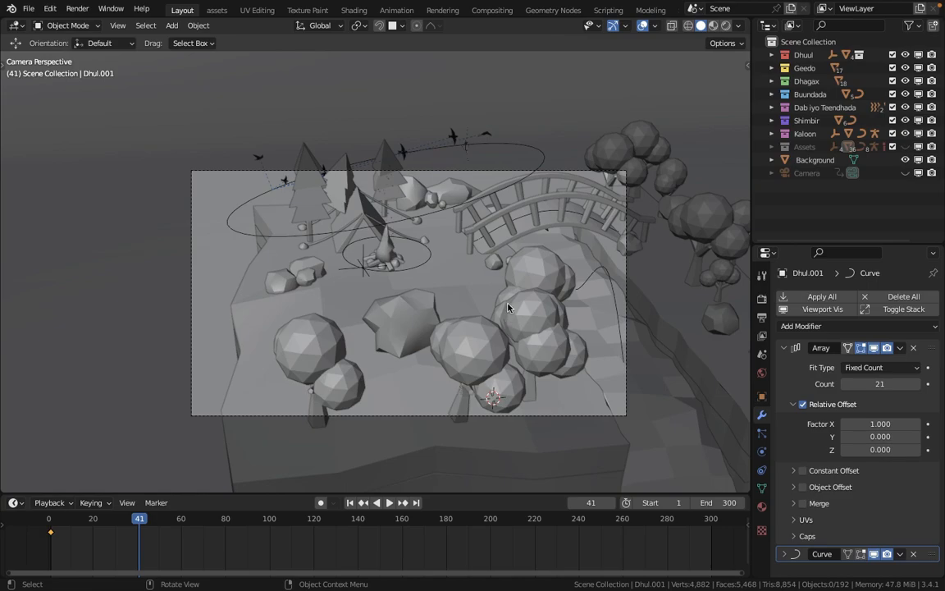
# Hide all the landscape scene's collections, the Background and the Camera in the viewport.
pyautogui.moveTo(527, 269); pyautogui.dragTo(498, 198, button='middle')
pyautogui.moveTo(265, 248); pyautogui.dragTo(315, 234, button='middle')
pyautogui.moveTo(905, 55); pyautogui.dragTo(917, 273)
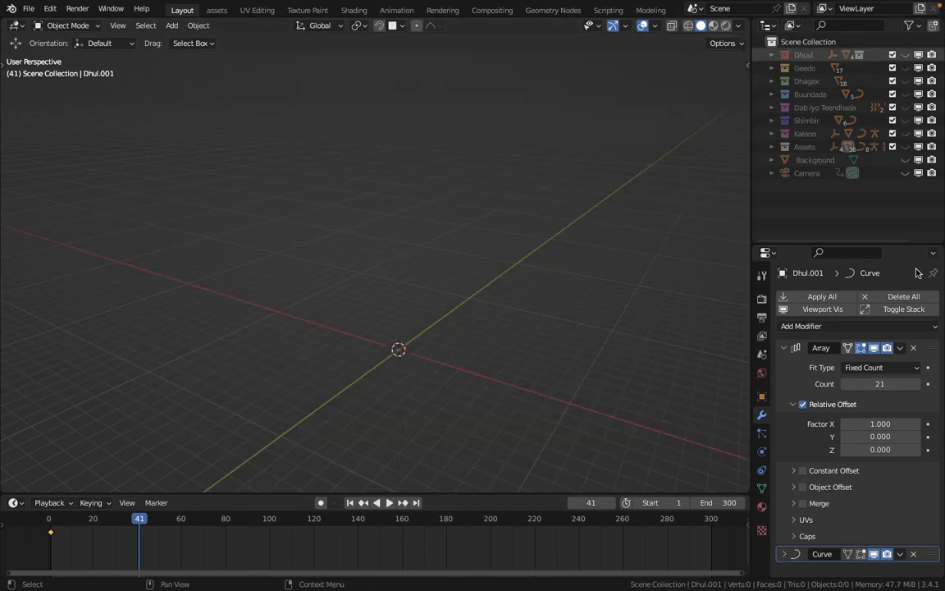
# Add a cube mesh at the centre of the empty scene.
pyautogui.moveTo(532, 495); pyautogui.dragTo(529, 489)
pyautogui.click(172, 25)
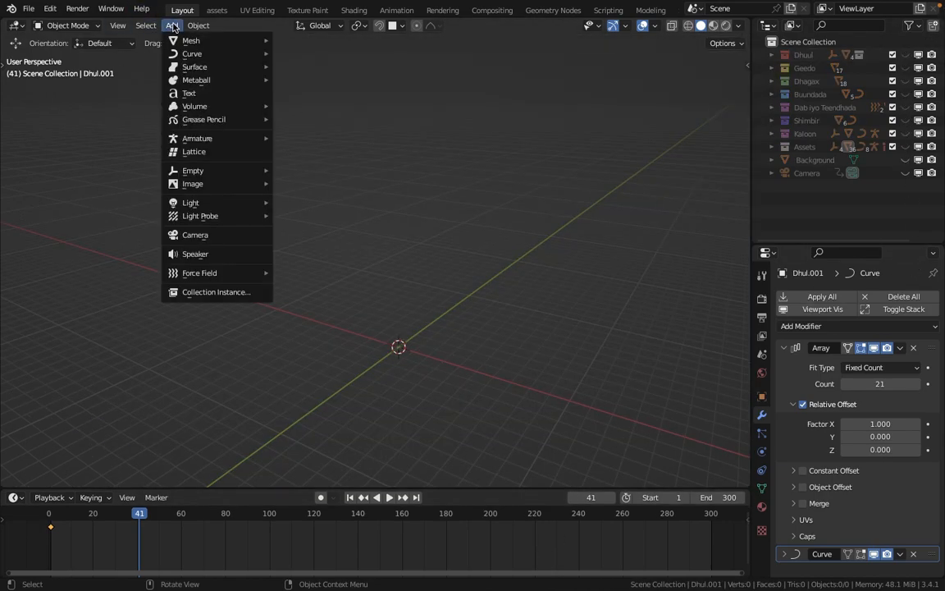
pyautogui.moveTo(182, 43)
pyautogui.click(295, 54)
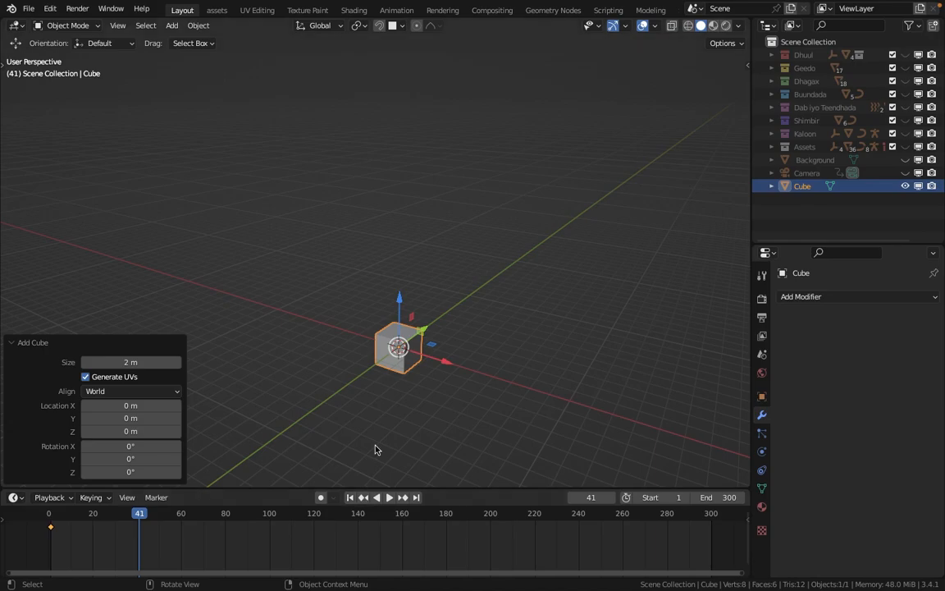
# Enlarge the timeline area and change its editor type to the Asset Browser.
pyautogui.moveTo(387, 489); pyautogui.dragTo(430, 357)
pyautogui.keyDown('shift'); pyautogui.moveTo(461, 257); pyautogui.dragTo(470, 168, button='middle'); pyautogui.keyUp('shift')
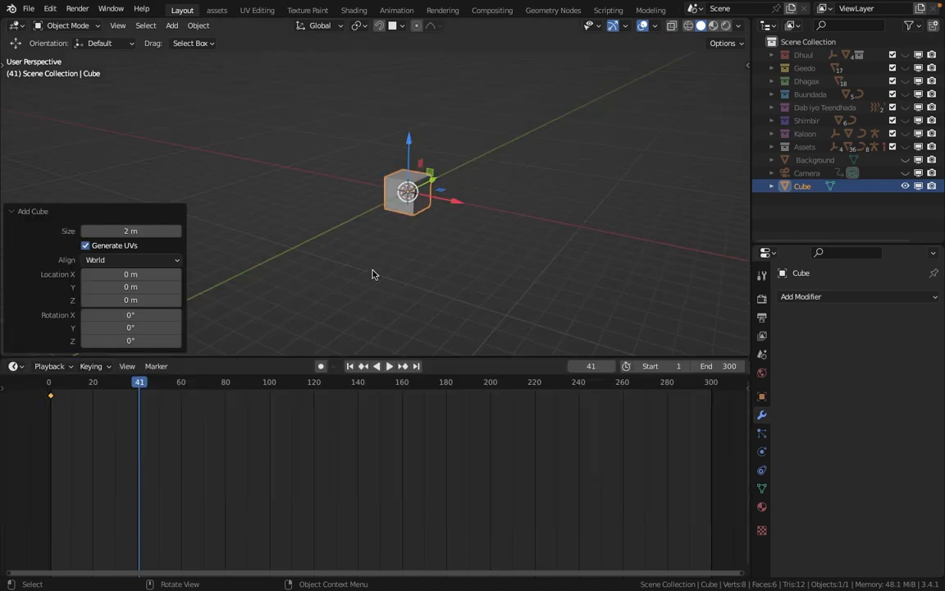
pyautogui.click(14, 366)
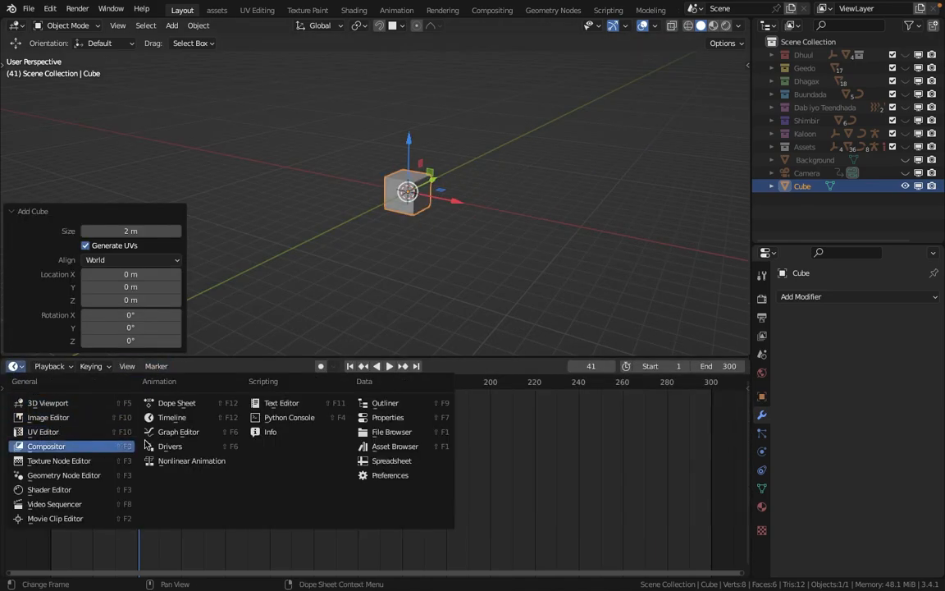
pyautogui.click(386, 446)
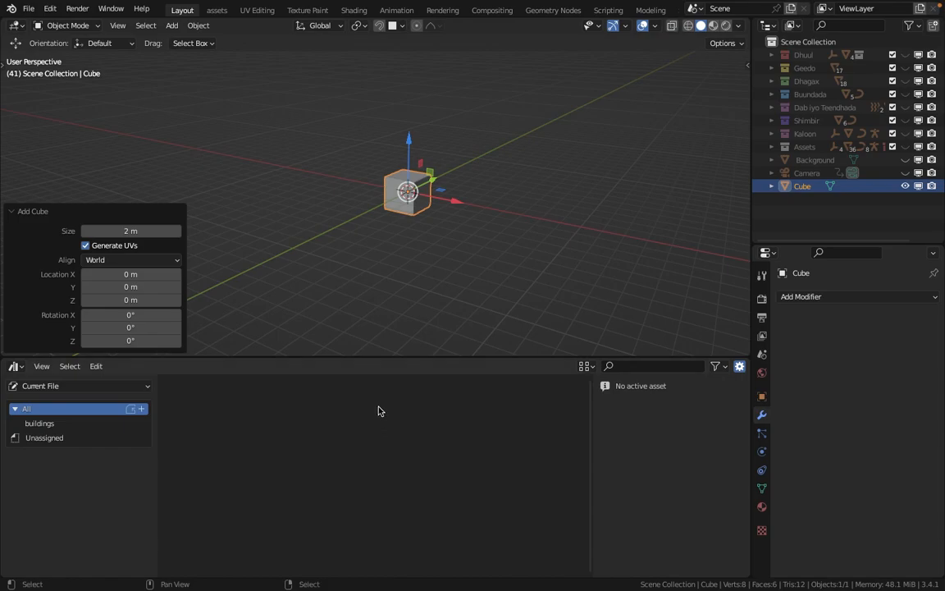
pyautogui.click(13, 366)
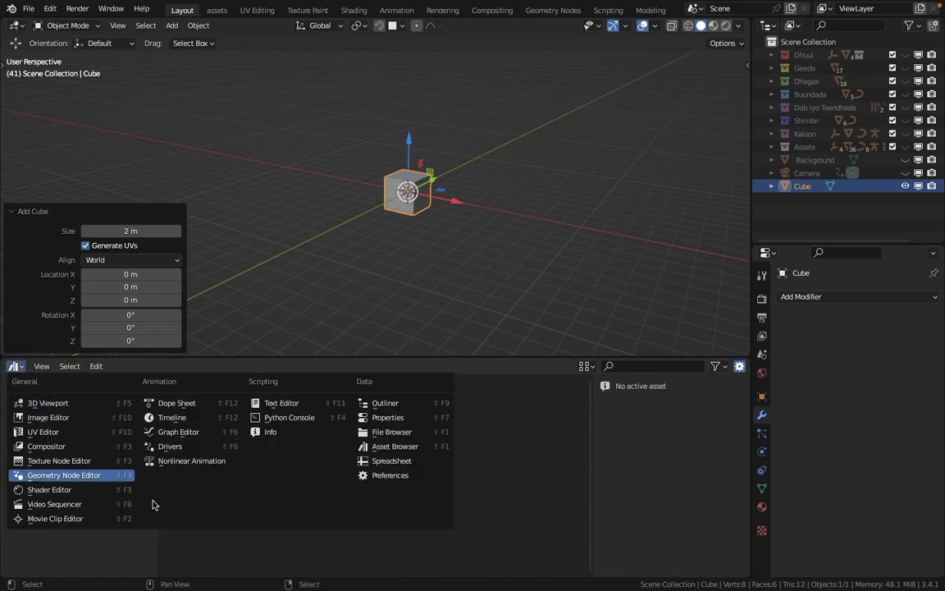
pyautogui.click(390, 447)
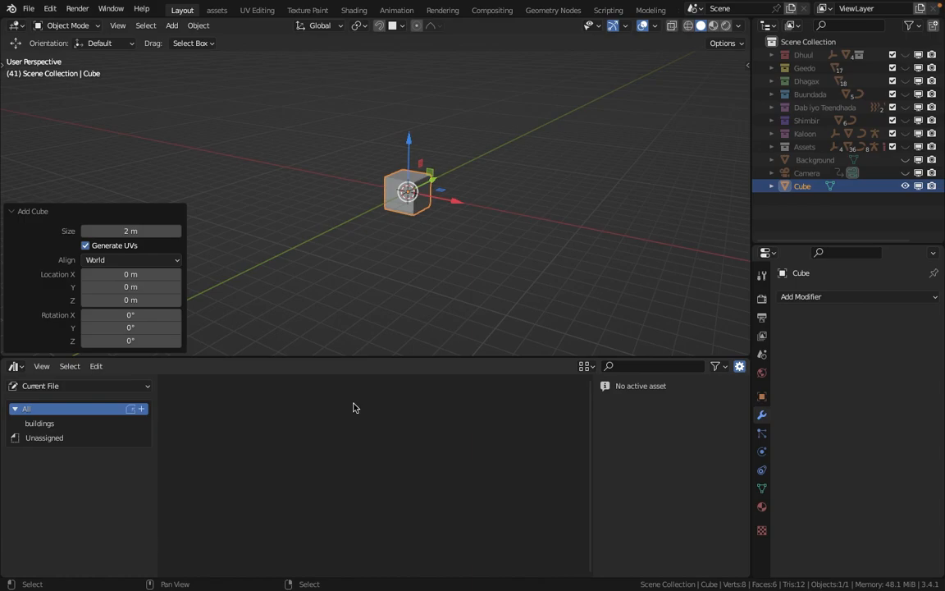
pyautogui.moveTo(220, 358); pyautogui.dragTo(221, 283)
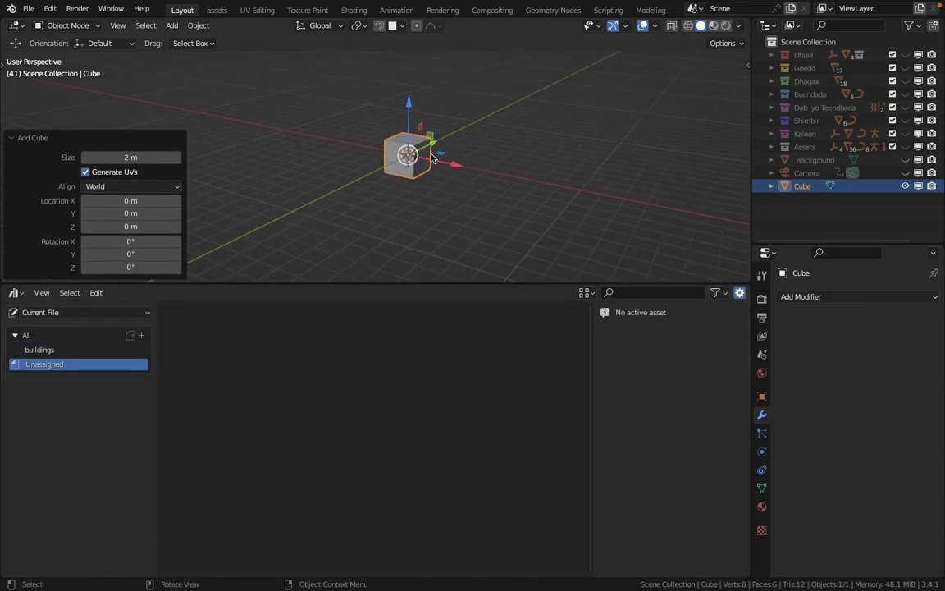
# Mark the Cube entry in the outliner as an asset and undo it.
pyautogui.rightClick(803, 187)
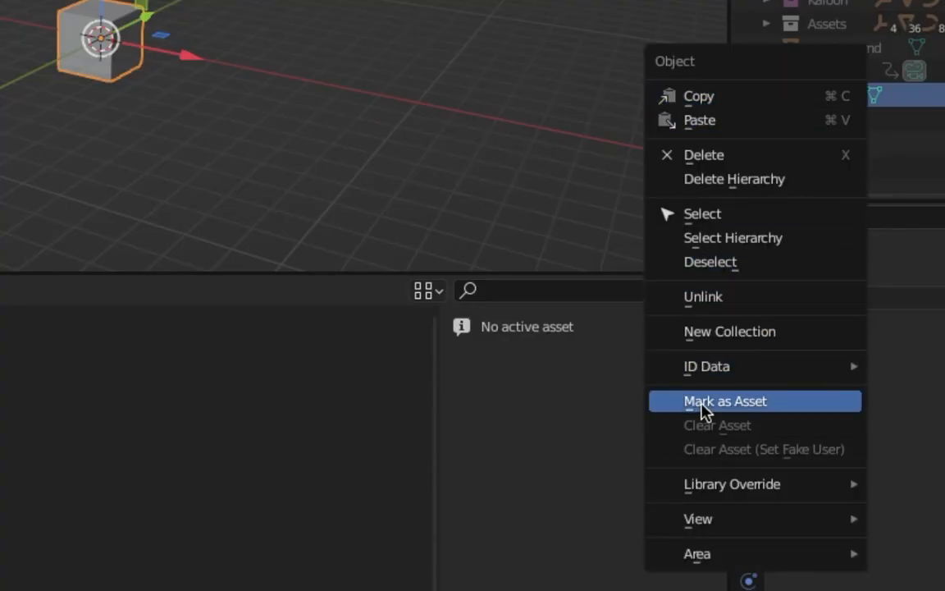
pyautogui.click(728, 408)
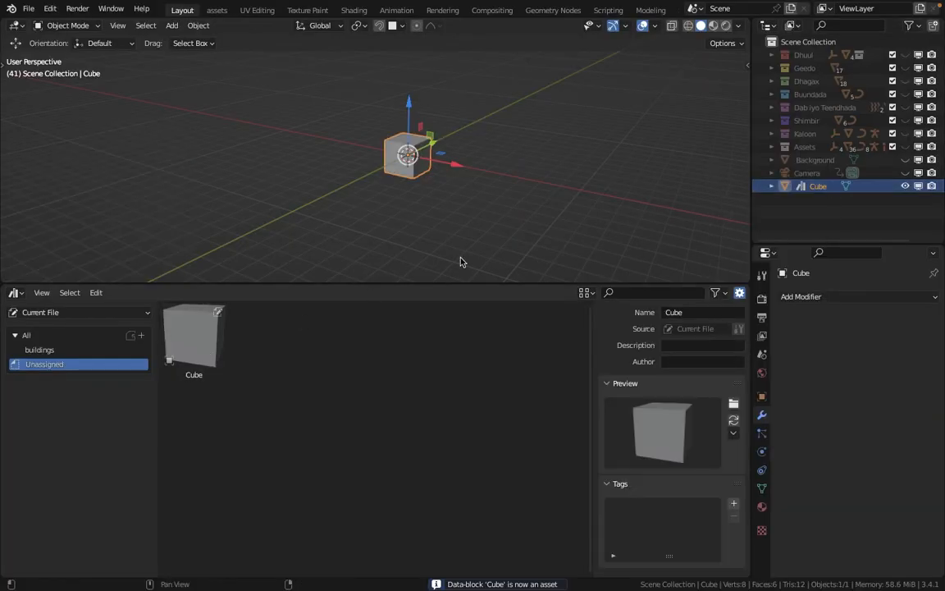
pyautogui.hotkey('ctrl', 'z')
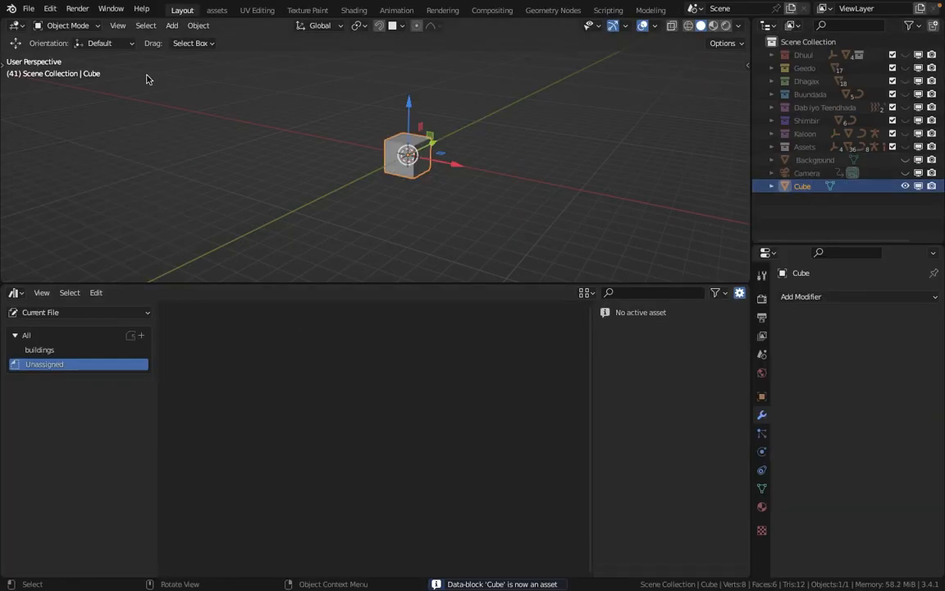
# Mark the cube selected in the viewport as an asset and undo that marking too.
pyautogui.click(197, 26)
pyautogui.moveTo(244, 207)
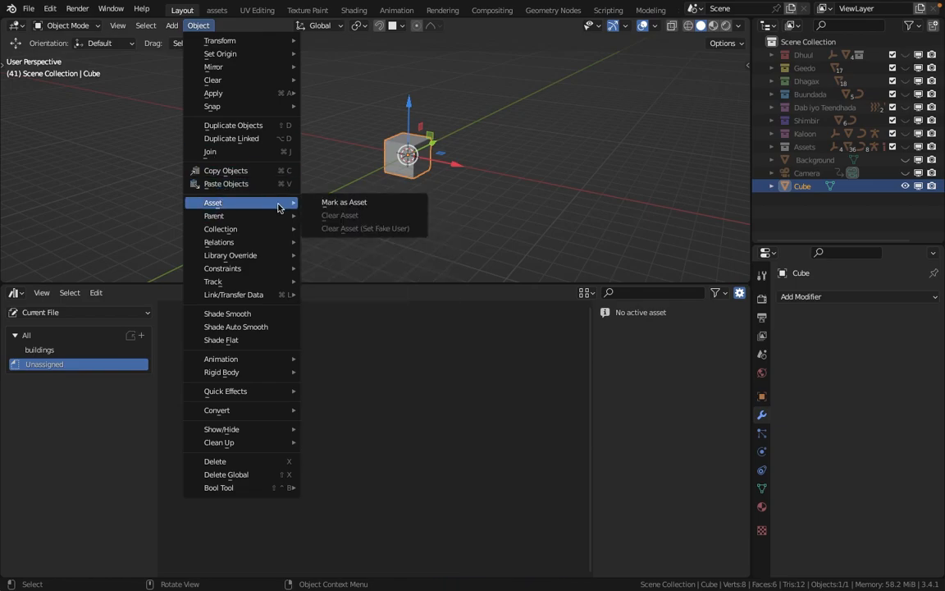
pyautogui.click(365, 202)
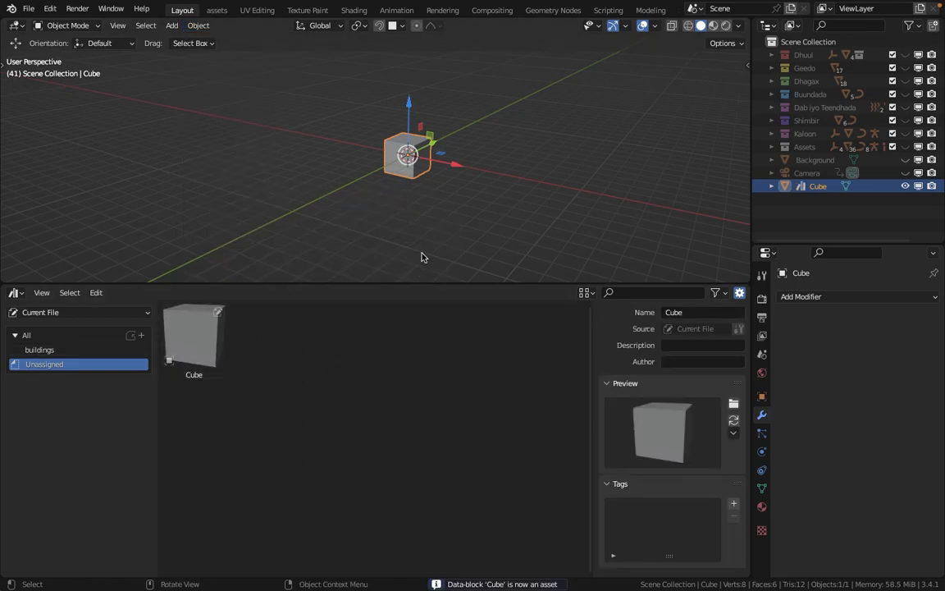
pyautogui.hotkey('ctrl', 'z')
# Duplicate the cube three times, placing each copy at a different spot around the original.
pyautogui.hotkey('shift', 'd')
pyautogui.click(383, 178)
pyautogui.hotkey('shift', 'd')
pyautogui.click(424, 123)
pyautogui.hotkey('shift', 'd')
pyautogui.click(470, 142)
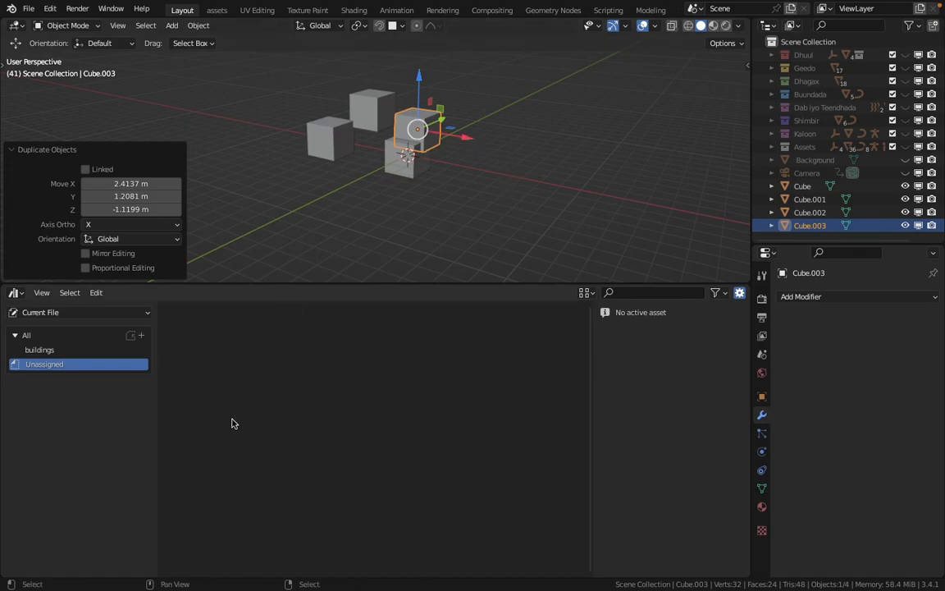
# Select all four cubes, mark them as assets together, and undo the marking.
pyautogui.click(812, 195)
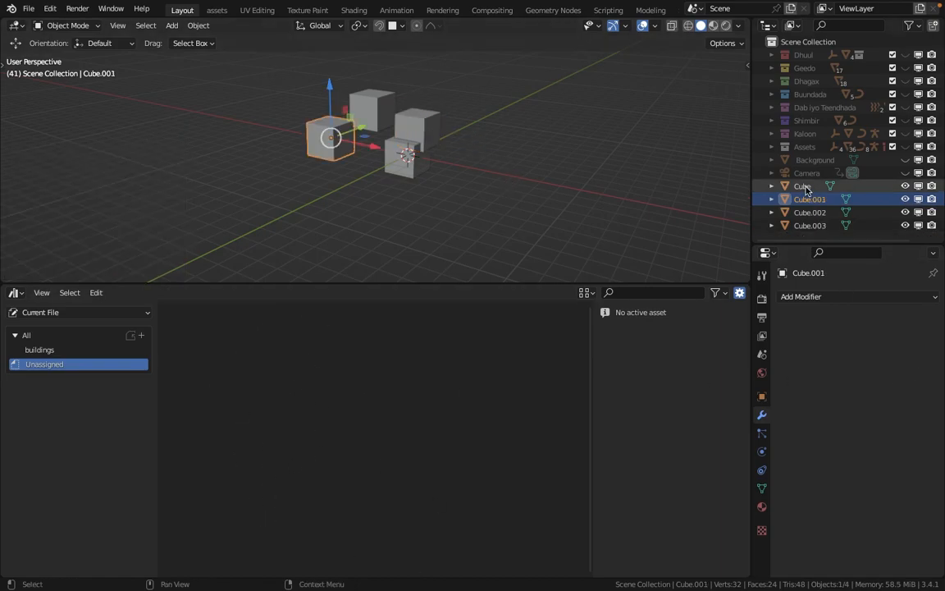
pyautogui.click(804, 187)
pyautogui.rightClick(805, 187)
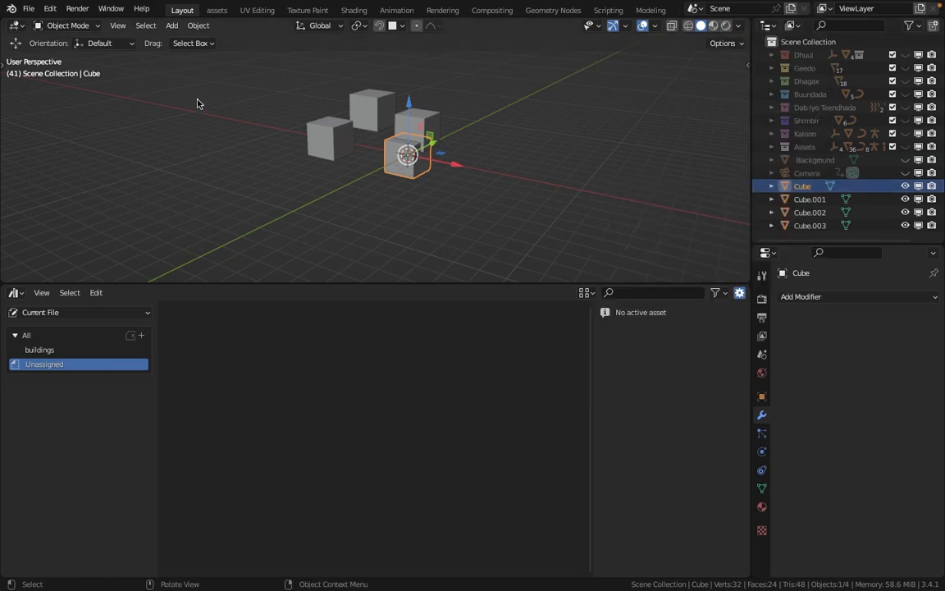
pyautogui.click(197, 25)
pyautogui.moveTo(509, 197); pyautogui.dragTo(211, 55)
pyautogui.click(197, 27)
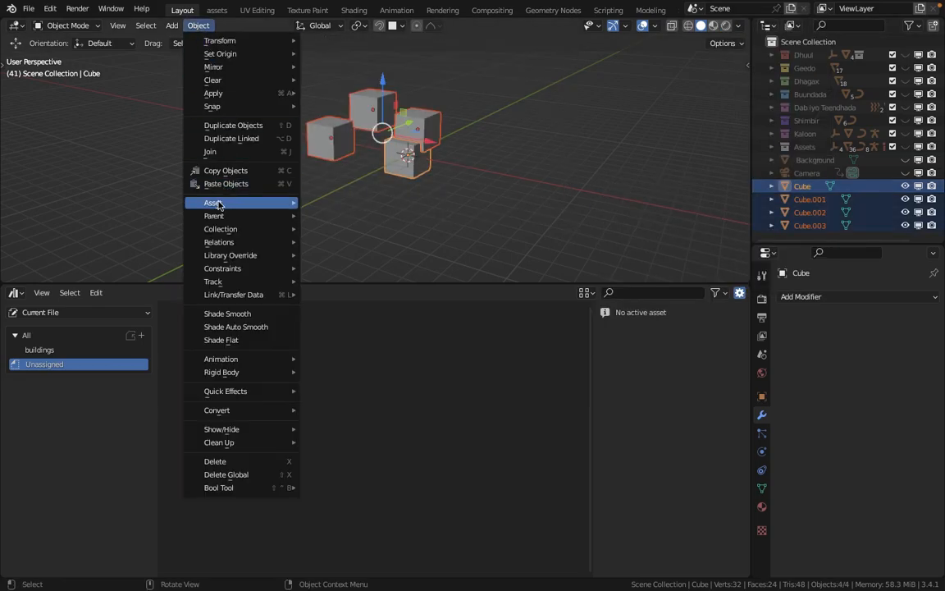
pyautogui.moveTo(218, 206)
pyautogui.click(351, 205)
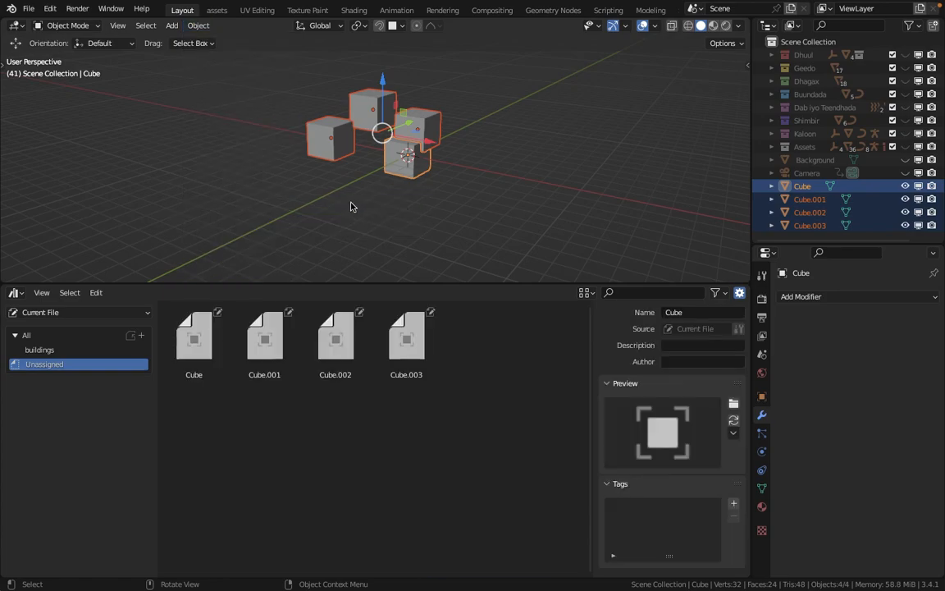
pyautogui.moveTo(506, 447); pyautogui.dragTo(172, 328)
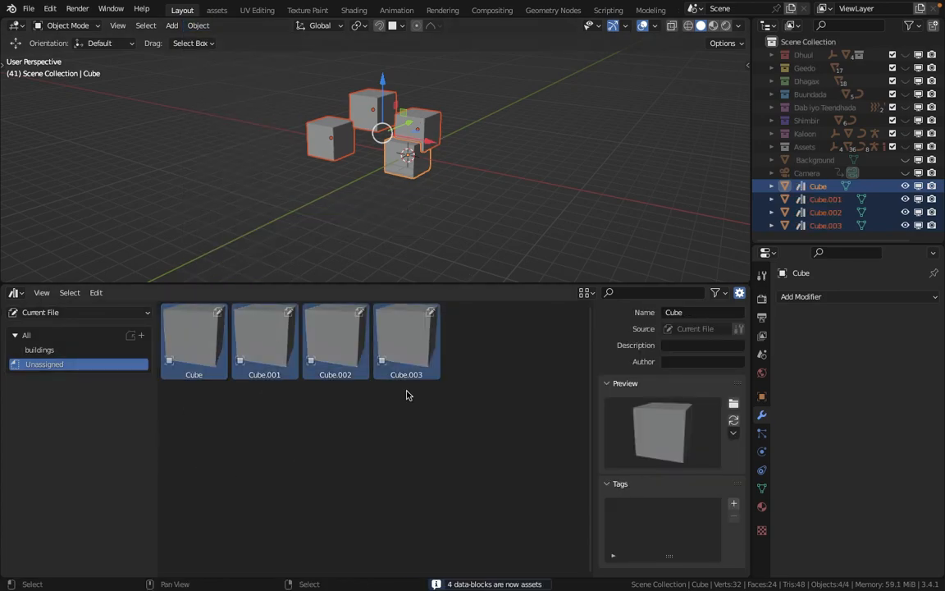
pyautogui.hotkey('ctrl', 'z')
# Delete all four cubes from the scene.
pyautogui.moveTo(494, 185); pyautogui.dragTo(217, 60)
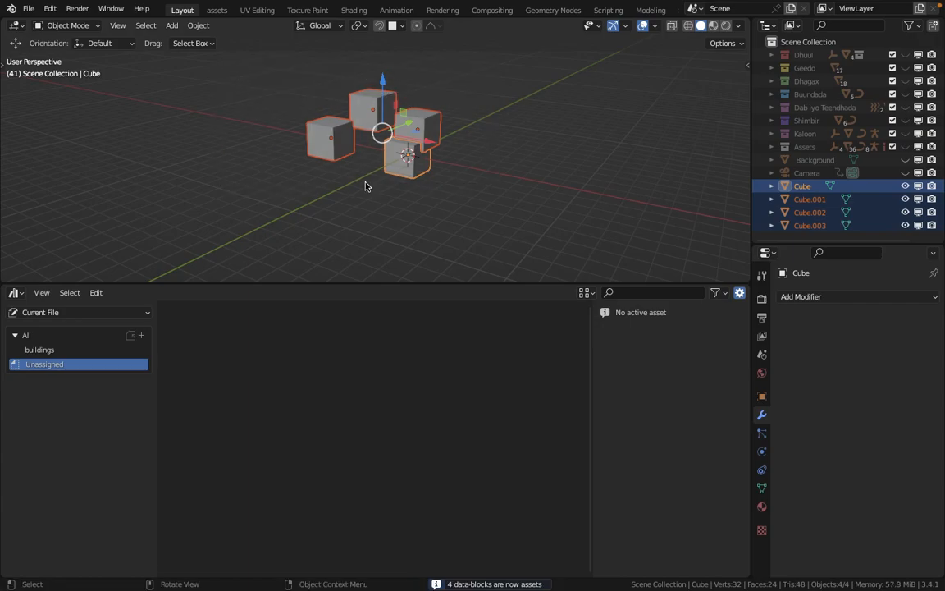
pyautogui.press('x')
pyautogui.click(436, 161)
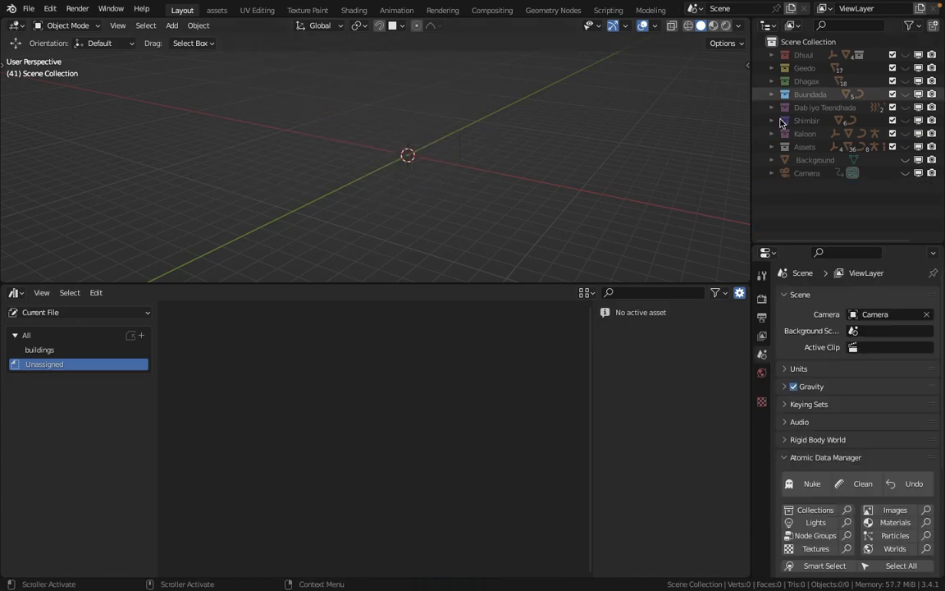
# Reduce the Asset Browser's height and show the landscape collections from Dhuul through Assets in the viewport.
pyautogui.moveTo(495, 284); pyautogui.dragTo(483, 380)
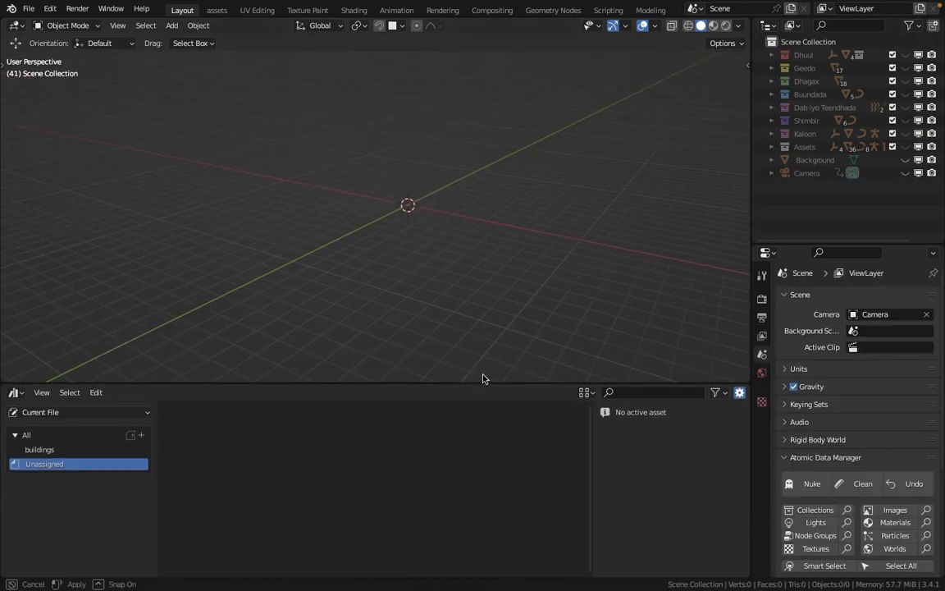
pyautogui.press('KP_Divide')
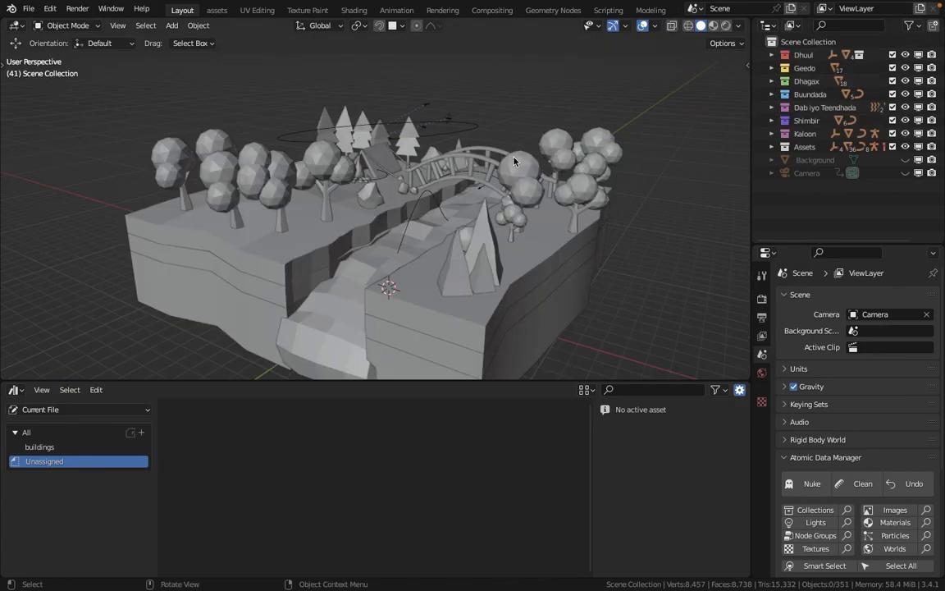
# Hide all the landscape collections and show only the Assets collection in the viewport.
pyautogui.moveTo(339, 232); pyautogui.dragTo(365, 229, button='middle')
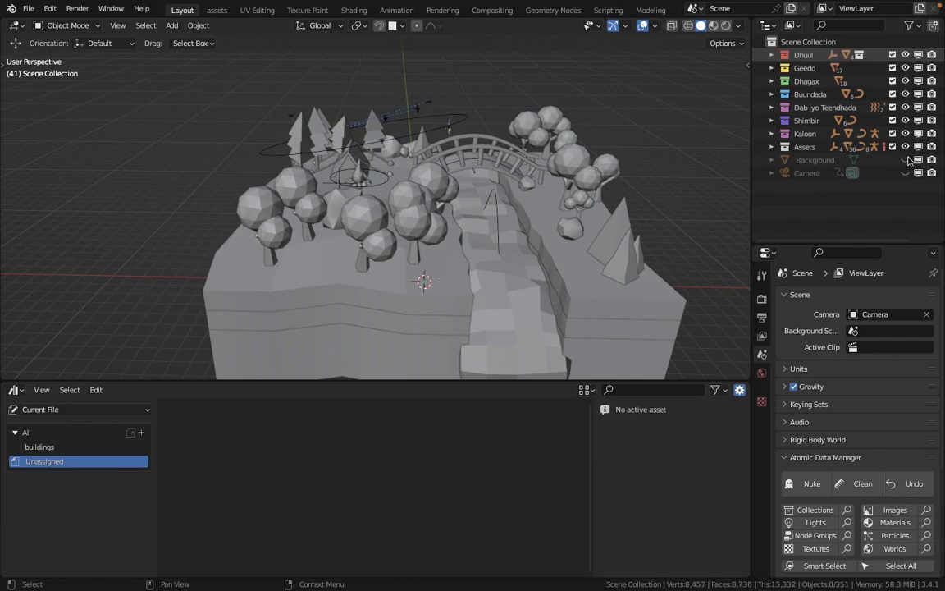
pyautogui.moveTo(908, 151); pyautogui.dragTo(907, 175)
pyautogui.moveTo(905, 55); pyautogui.dragTo(884, 176)
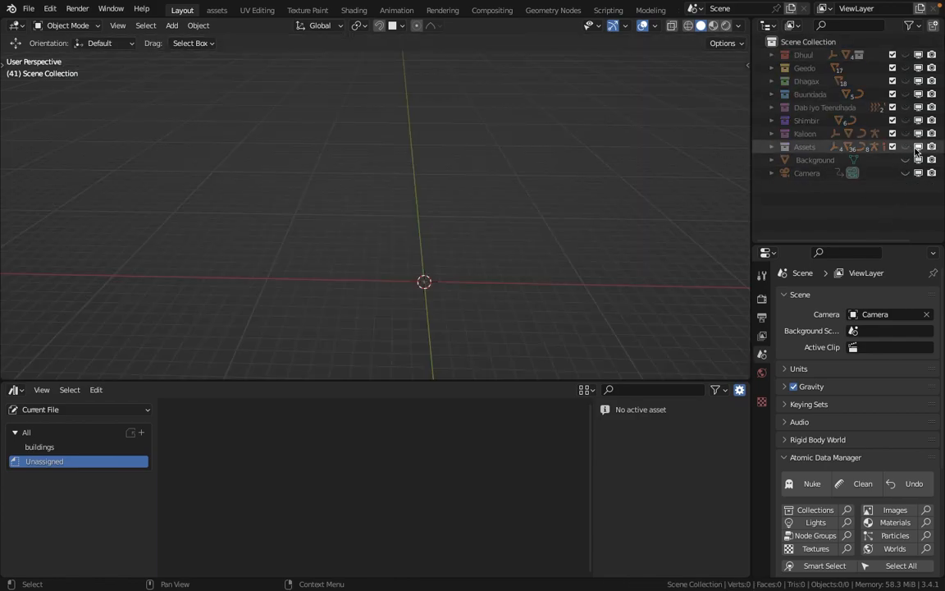
pyautogui.click(906, 149)
pyautogui.moveTo(496, 243); pyautogui.dragTo(283, 209, button='middle')
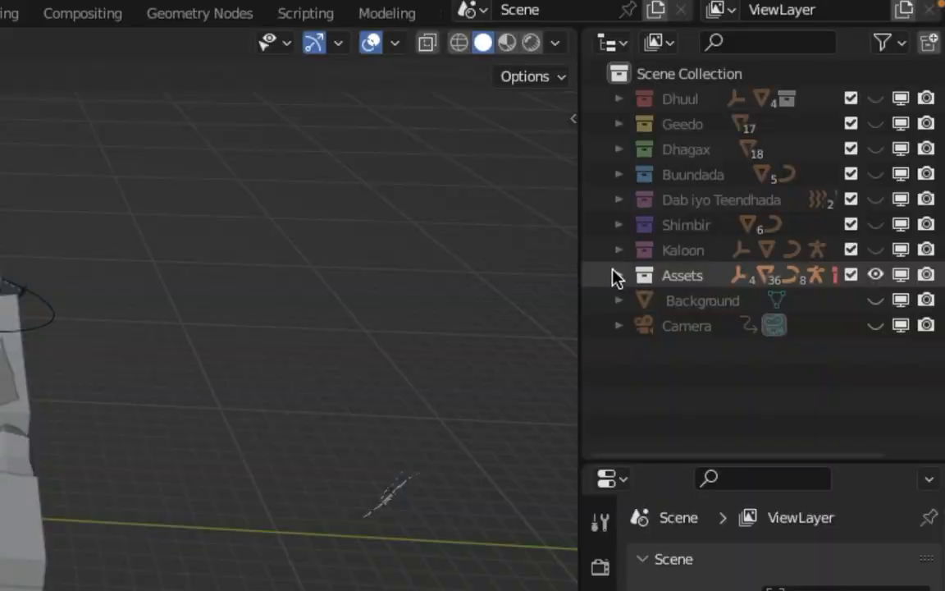
# Look through the contents of the Assets and Dhuul collections in the outliner.
pyautogui.click(770, 146)
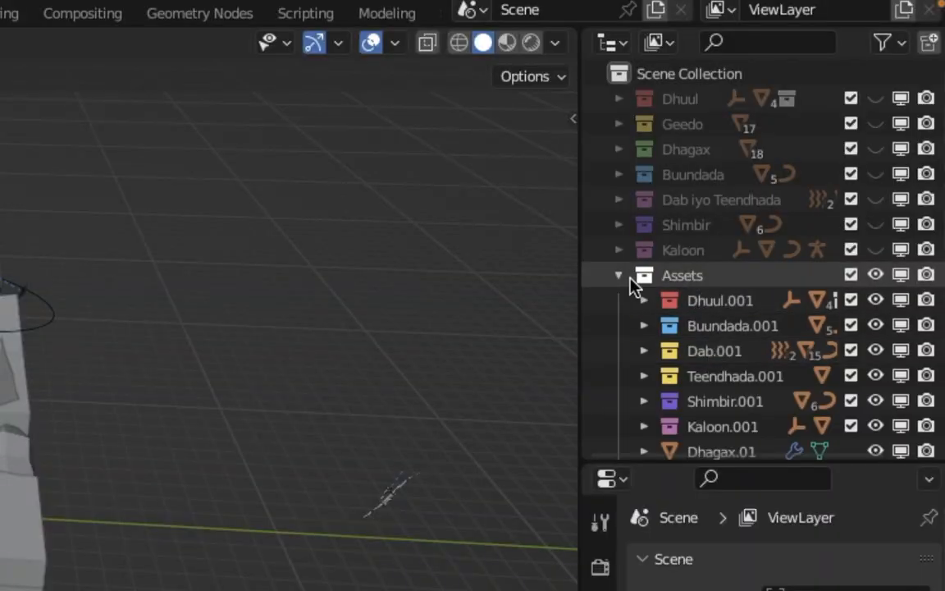
pyautogui.click(770, 147)
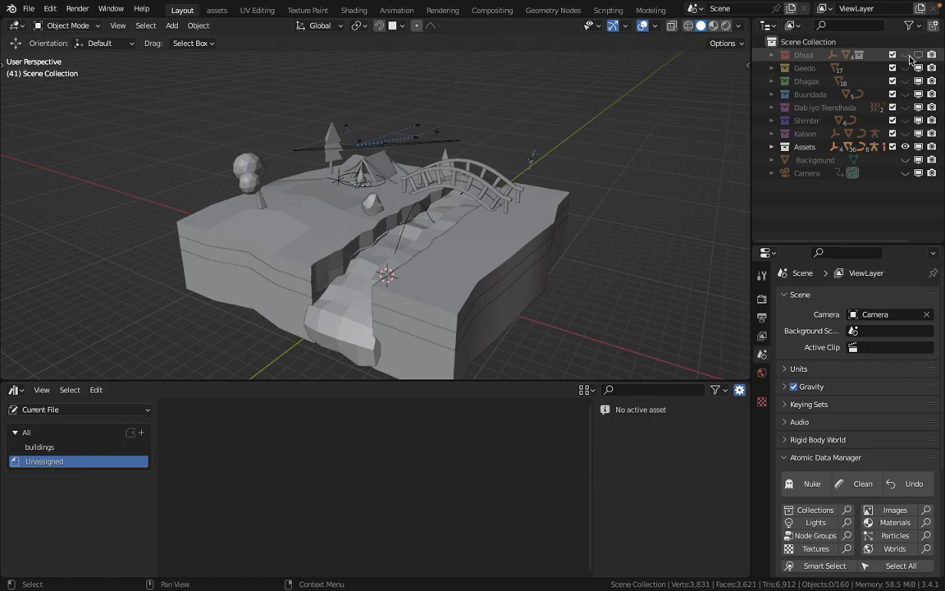
pyautogui.click(771, 56)
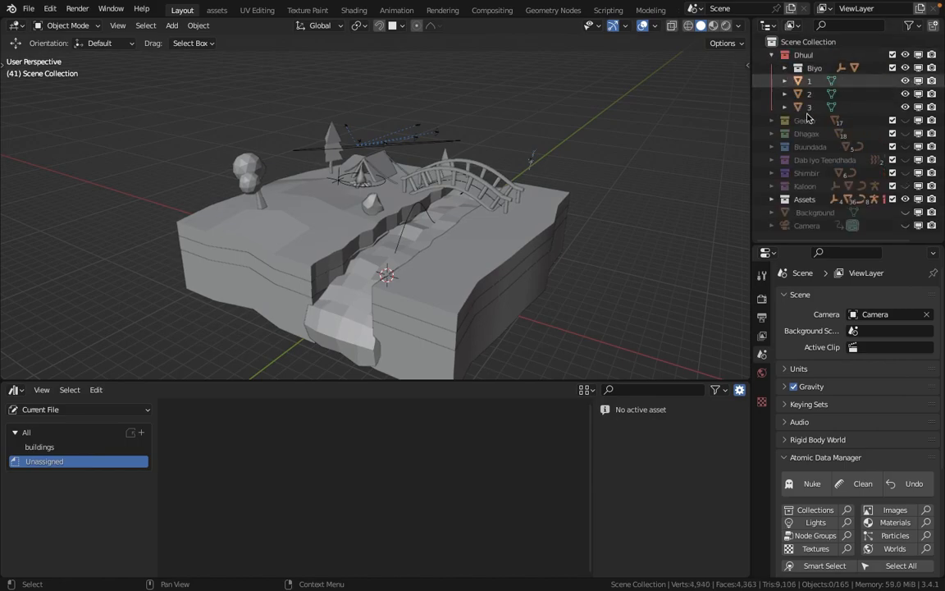
pyautogui.click(771, 55)
pyautogui.moveTo(789, 147)
pyautogui.mouseDown()
pyautogui.moveTo(822, 161)
pyautogui.moveTo(792, 148)
pyautogui.mouseUp()
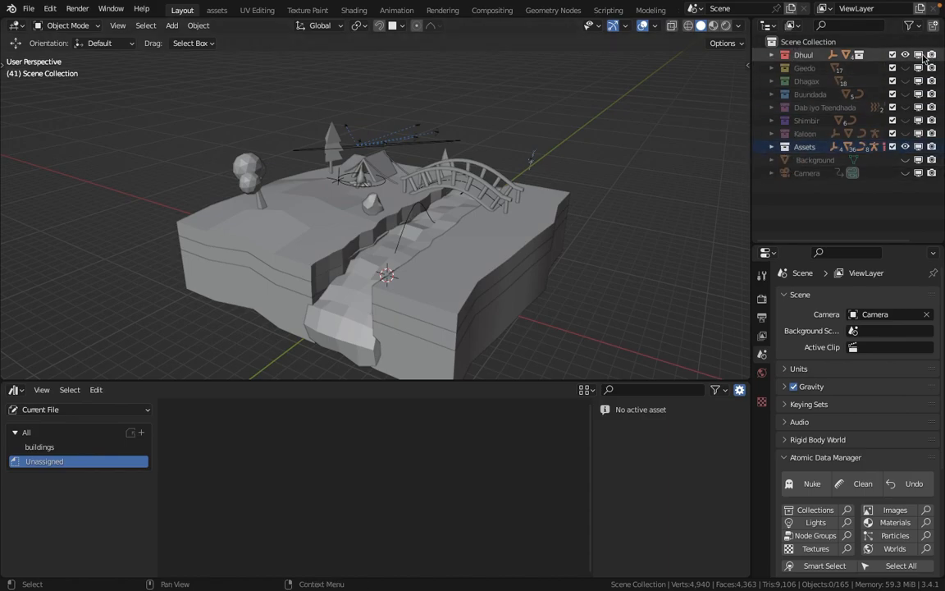
# Show and hide the Geedo through Kaloon collections, and inspect Geedo's trees on the landscape.
pyautogui.moveTo(906, 68); pyautogui.dragTo(904, 128)
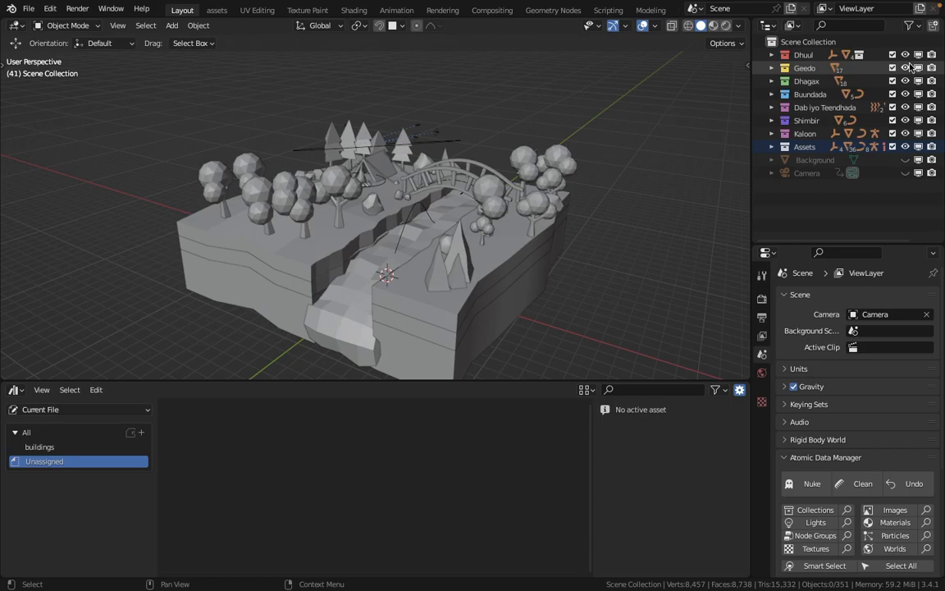
pyautogui.moveTo(906, 68); pyautogui.dragTo(904, 131)
pyautogui.click(905, 67)
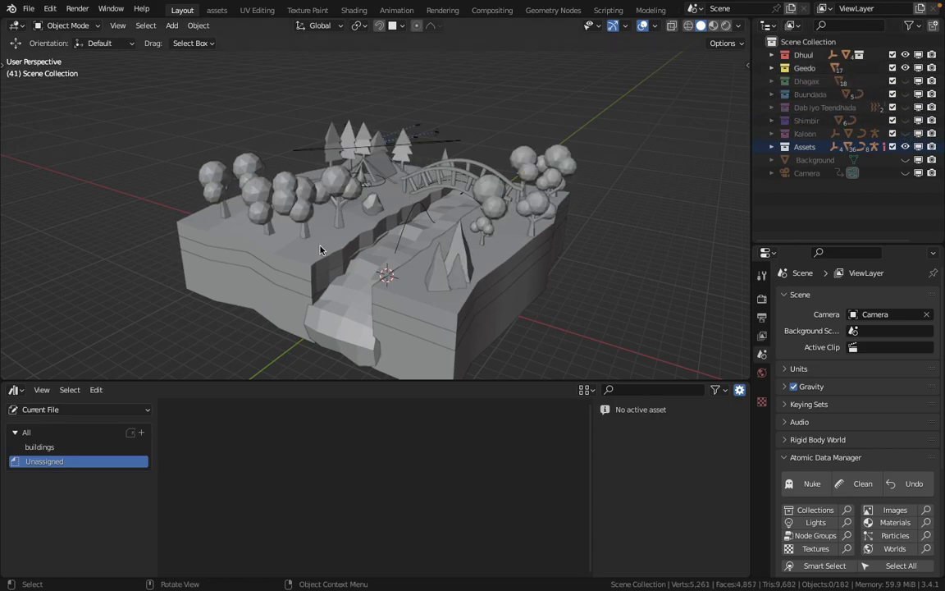
pyautogui.moveTo(339, 218); pyautogui.dragTo(301, 237, button='middle')
pyautogui.moveTo(225, 215); pyautogui.dragTo(260, 218)
pyautogui.moveTo(359, 144); pyautogui.dragTo(366, 144)
pyautogui.moveTo(442, 318); pyautogui.dragTo(433, 330)
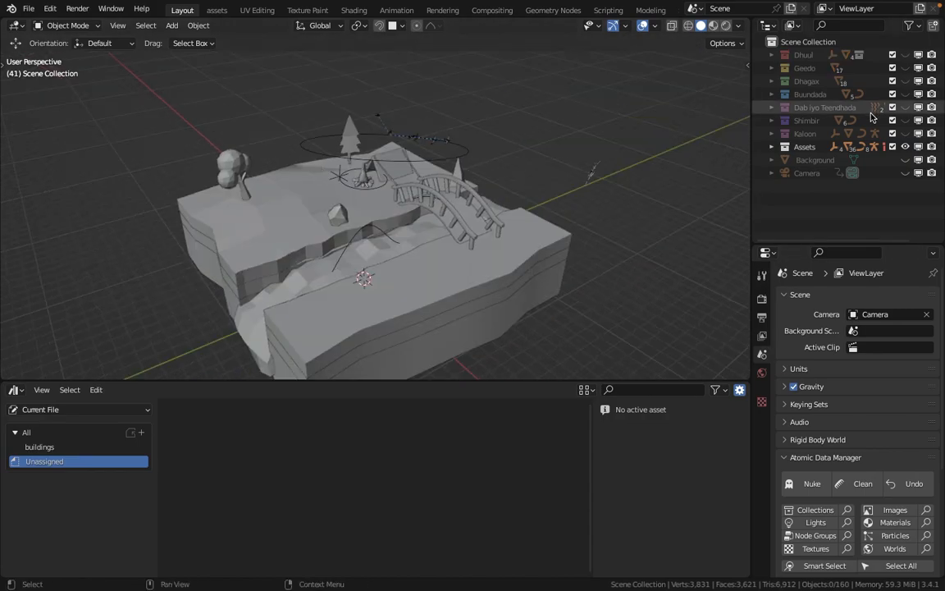
# Mark the Dhuul.001 collection inside Assets as an asset.
pyautogui.click(781, 146)
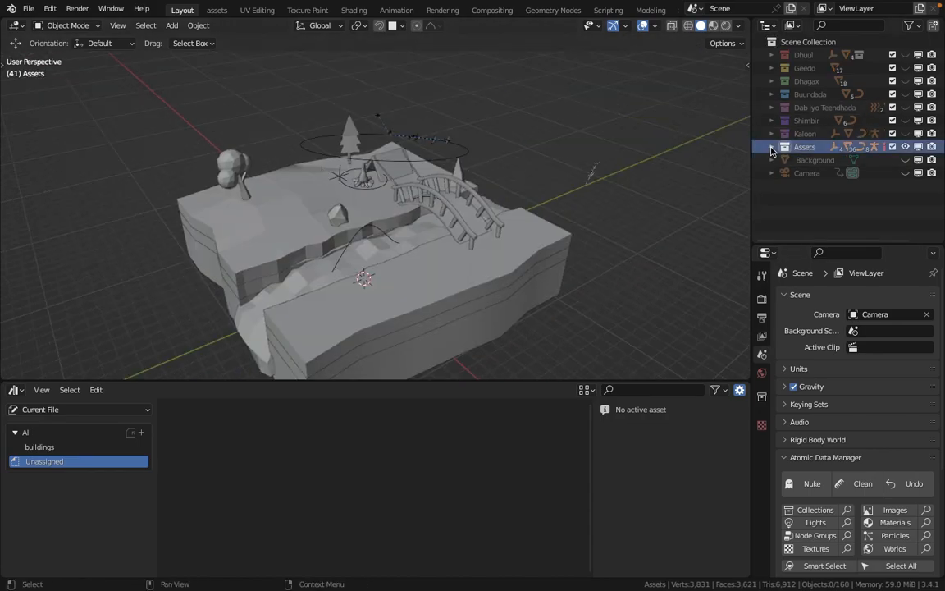
pyautogui.click(771, 146)
pyautogui.click(815, 160)
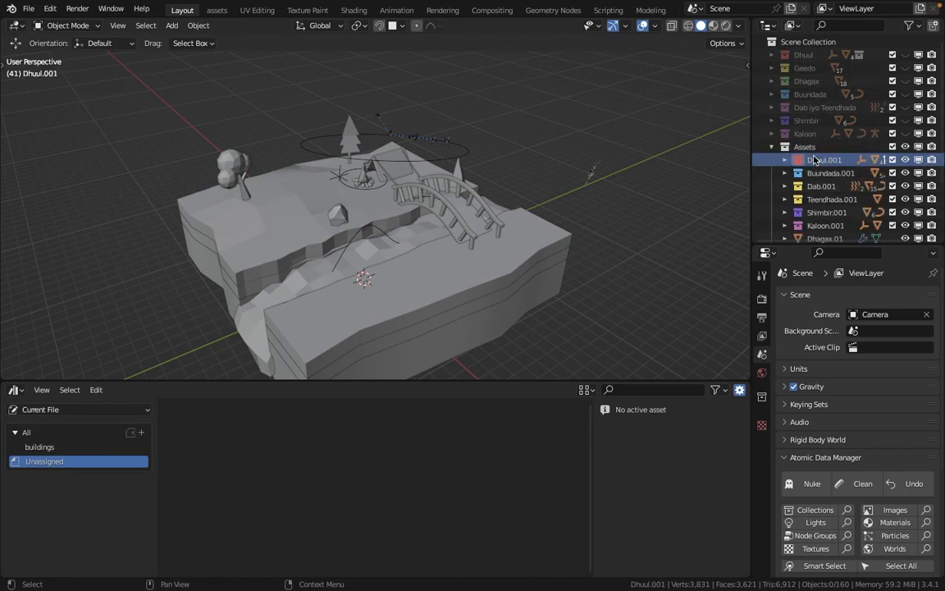
pyautogui.rightClick(806, 164)
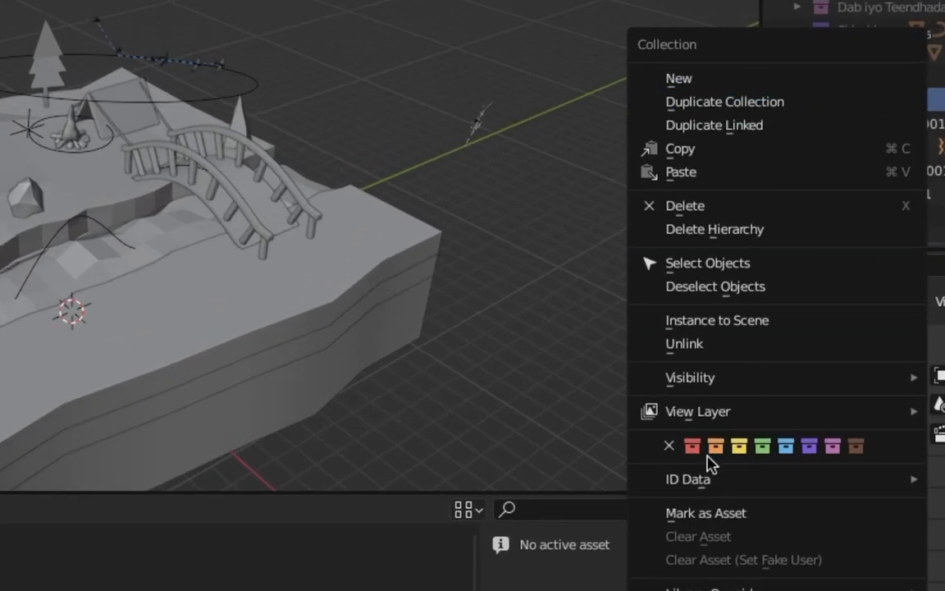
pyautogui.click(709, 392)
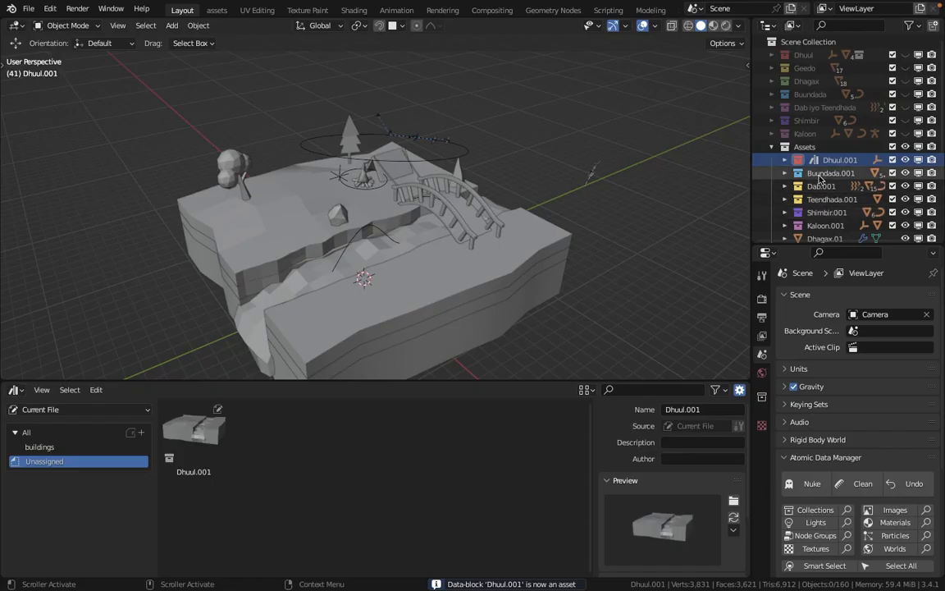
# Mark the round-crowned tree Geed 5.01 on its own as an asset.
pyautogui.click(825, 163)
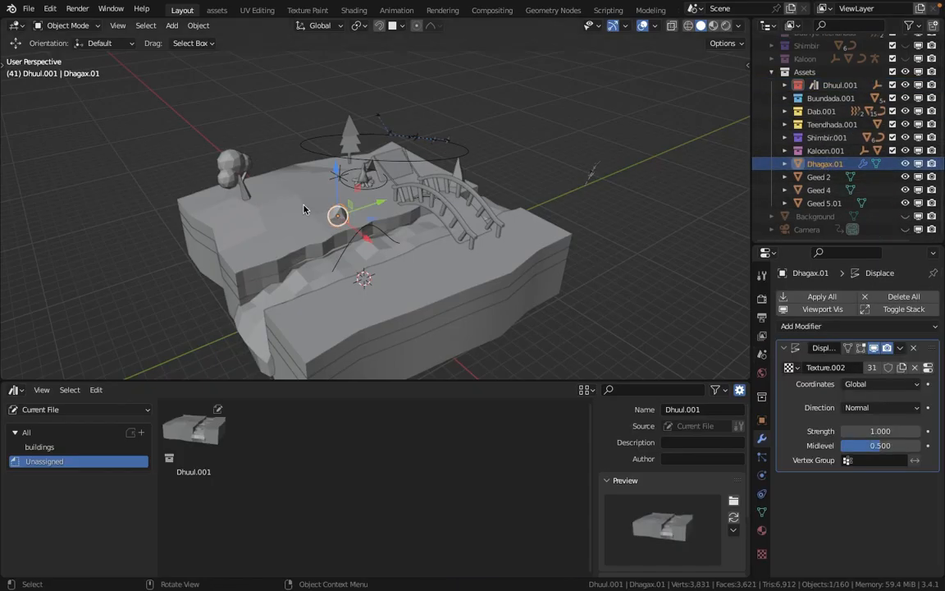
pyautogui.click(230, 172)
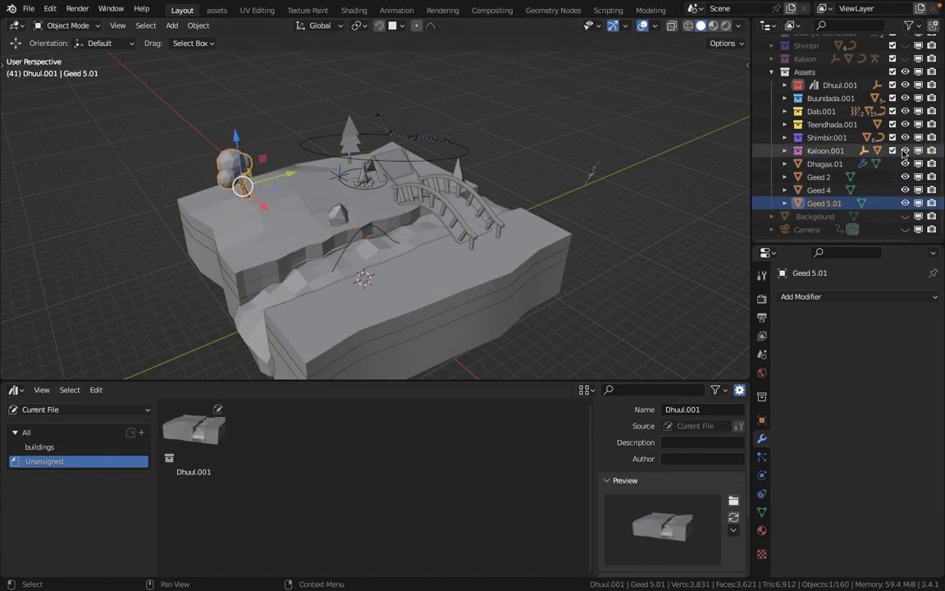
pyautogui.rightClick(825, 208)
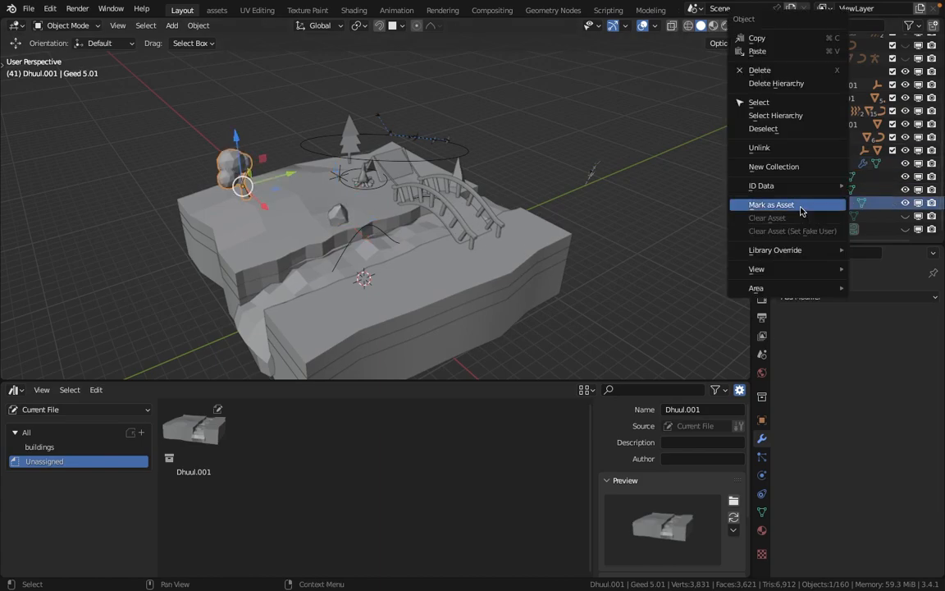
pyautogui.click(801, 207)
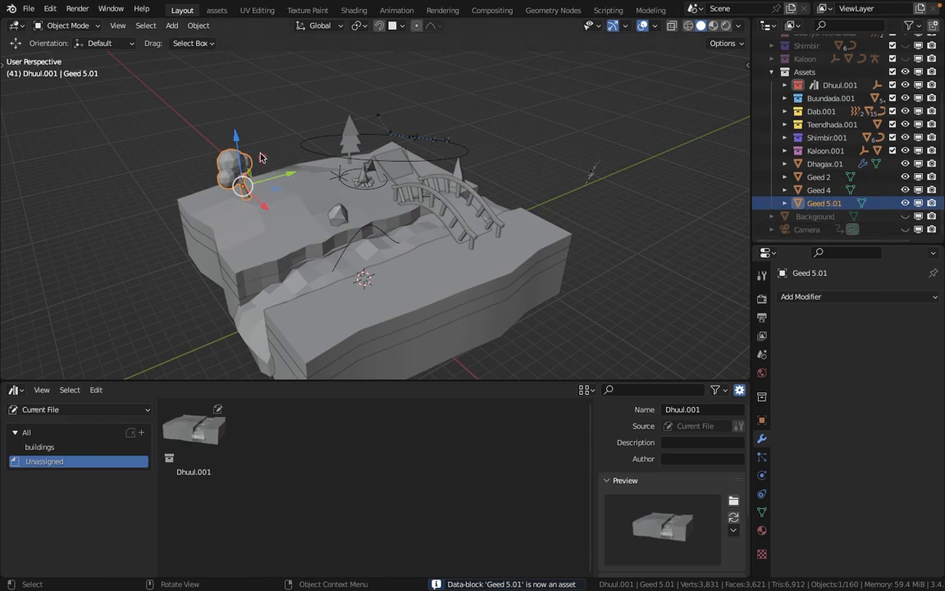
# Mark Dhagax.01, Geed 2, Geed 4 and Geed 5.01 together as assets and display the viewport in Material Preview shading.
pyautogui.click(820, 164)
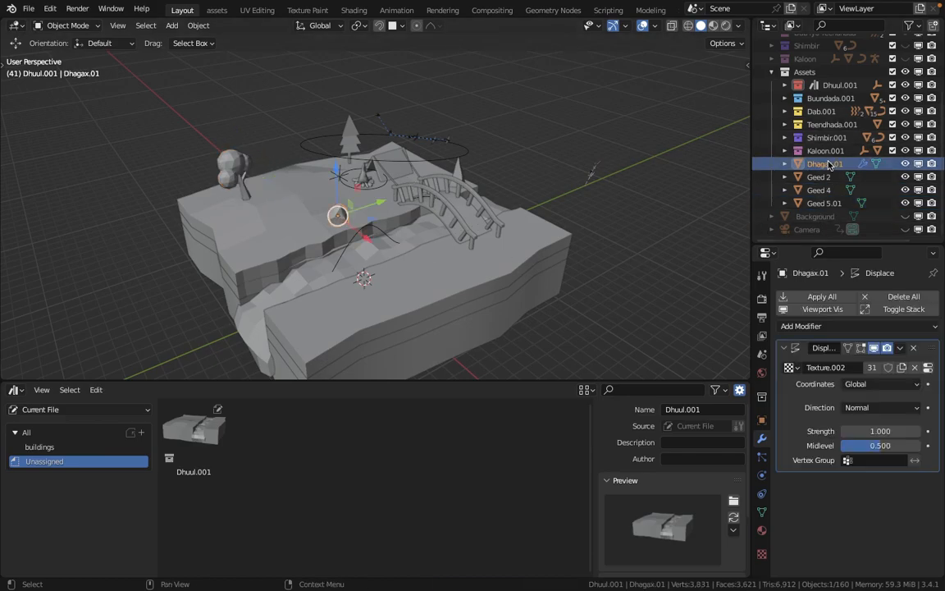
pyautogui.keyDown('shift'); pyautogui.click(823, 203); pyautogui.keyUp('shift')
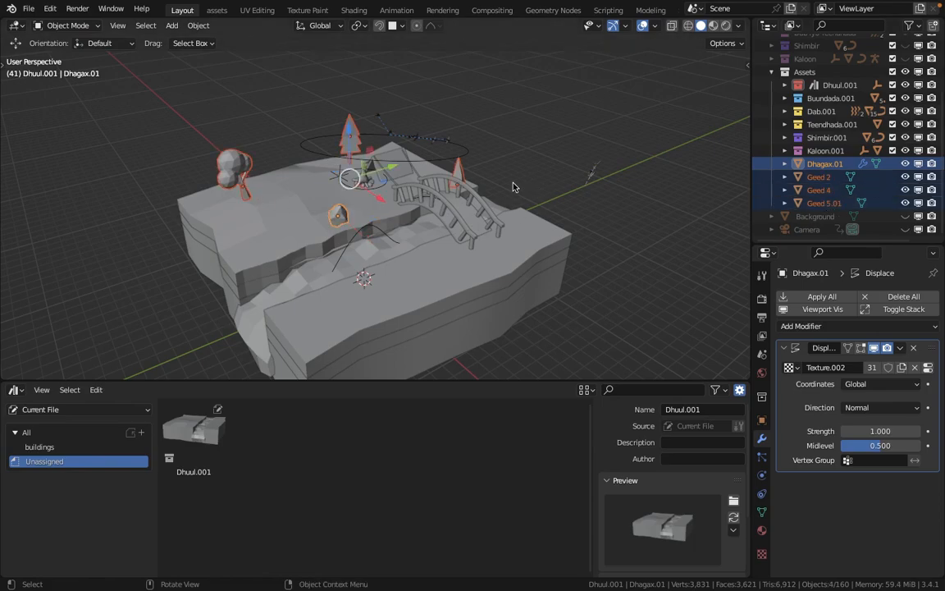
pyautogui.press('z')
pyautogui.click(300, 160)
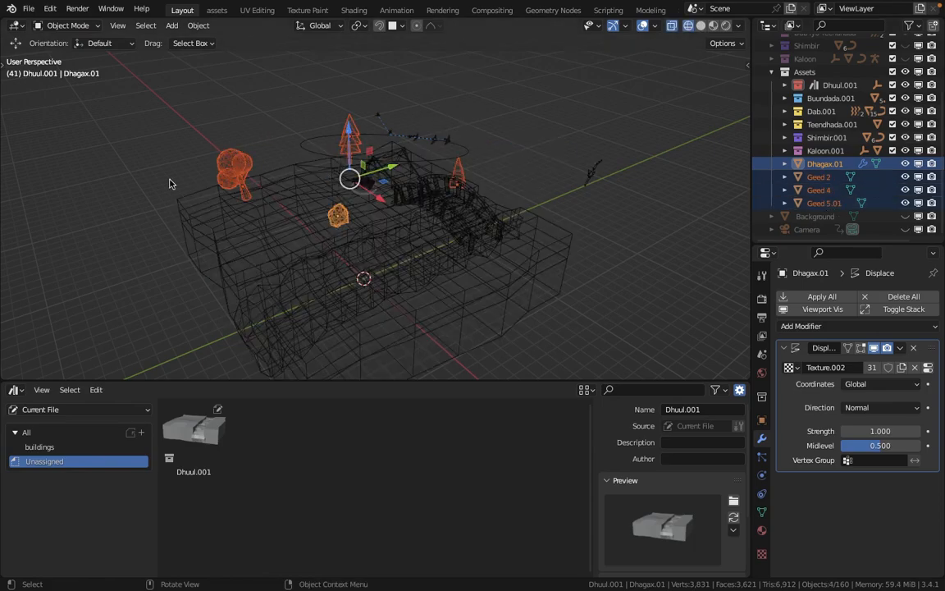
pyautogui.click(198, 25)
pyautogui.moveTo(185, 182)
pyautogui.click(354, 181)
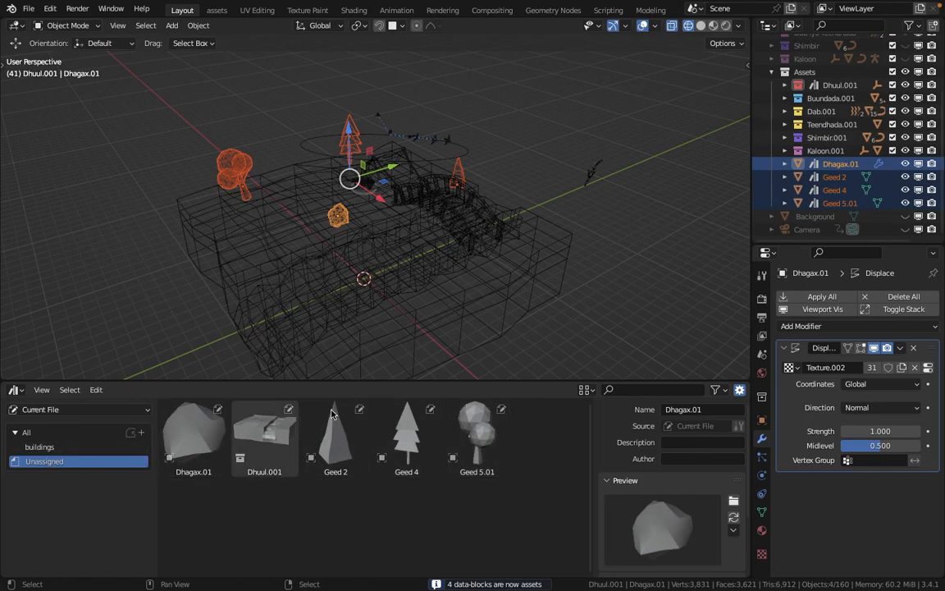
pyautogui.press('z')
pyautogui.click(483, 166)
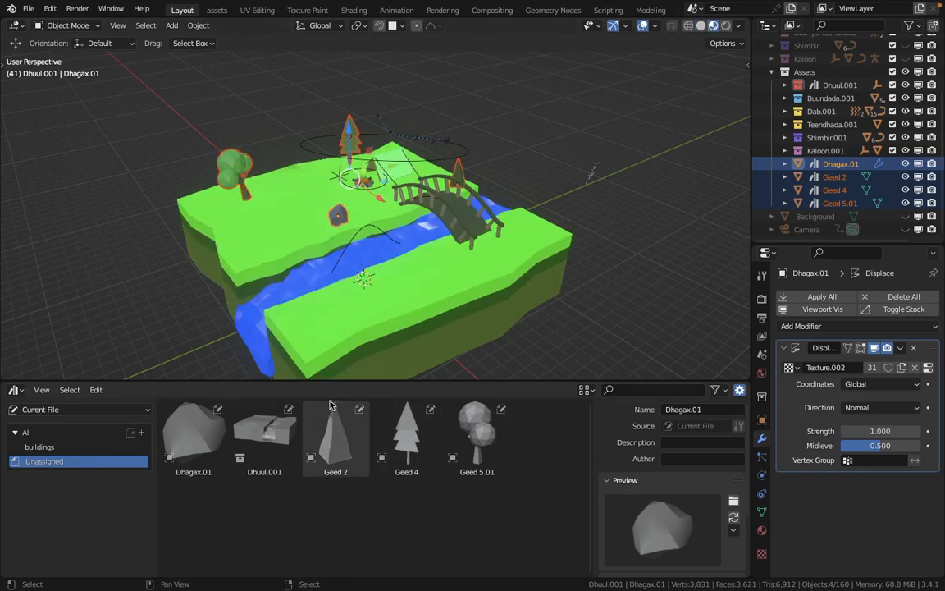
# Enlarge the Asset Browser and load the green tree image from the Thumbnail folder as Geed 5.01's custom preview.
pyautogui.click(453, 470)
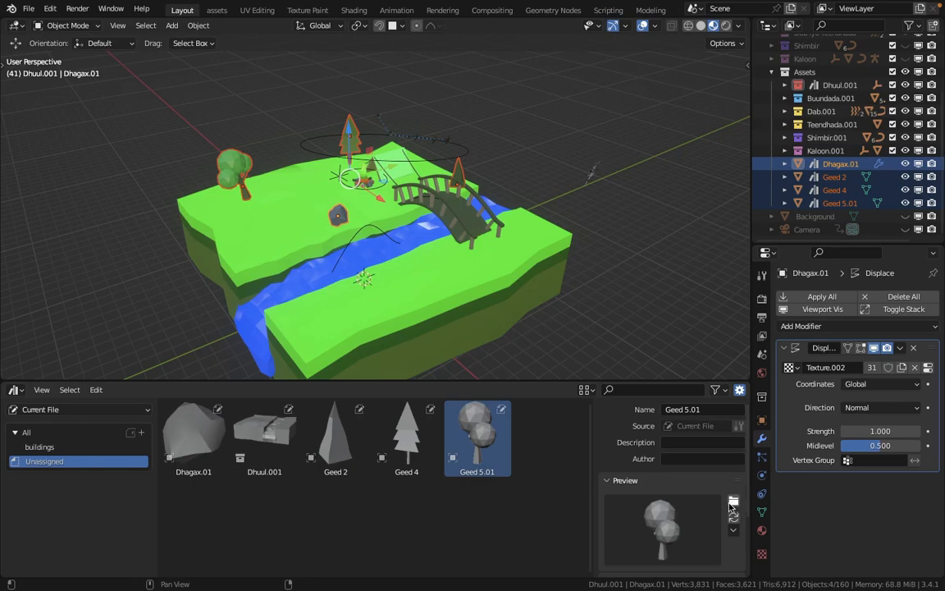
pyautogui.moveTo(552, 380); pyautogui.dragTo(551, 282)
pyautogui.click(733, 402)
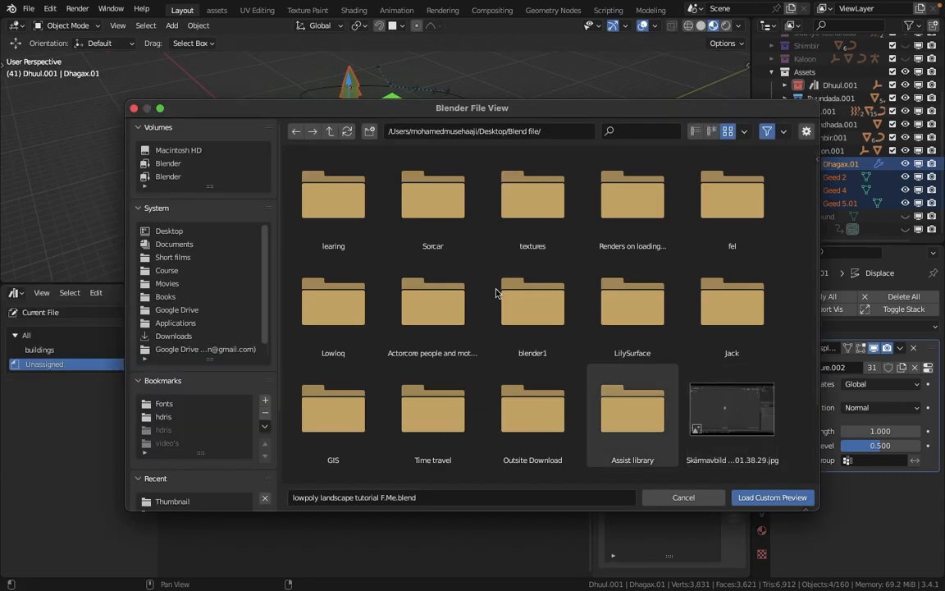
pyautogui.click(167, 498)
pyautogui.doubleClick(701, 199)
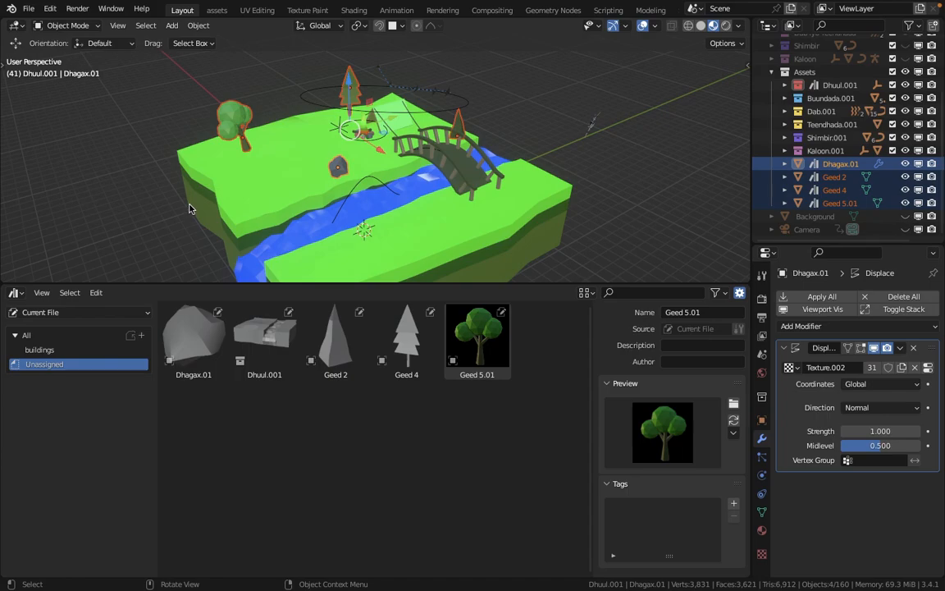
# Look through the scene camera and fly it to frame the round tree, tent, rock and bridge.
pyautogui.press('KP_0')
pyautogui.hotkey('shift', '`')
pyautogui.press('w')
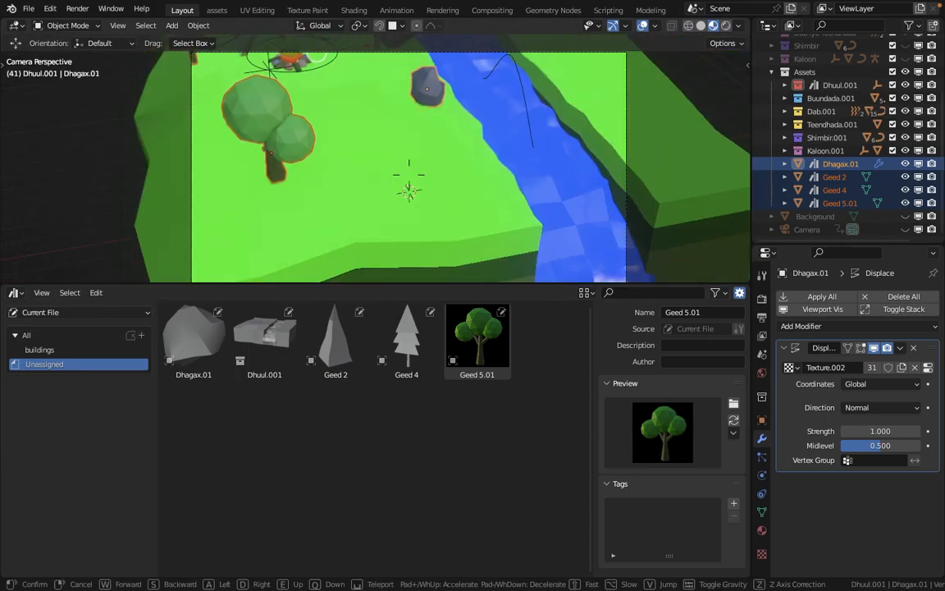
pyautogui.click(425, 196)
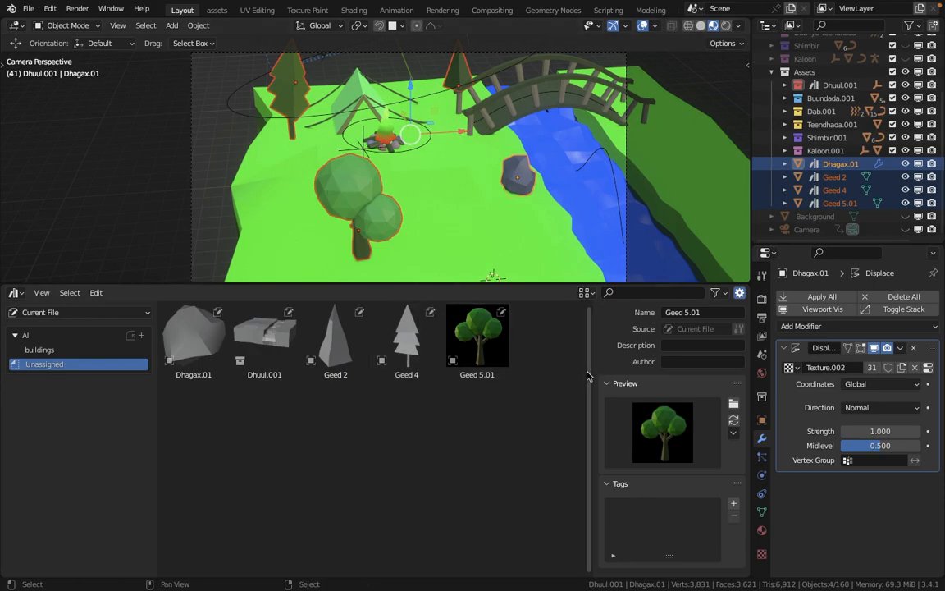
# Select the Geed 4 pine tree in the Asset Browser and in the scene, and open its material settings.
pyautogui.click(413, 343)
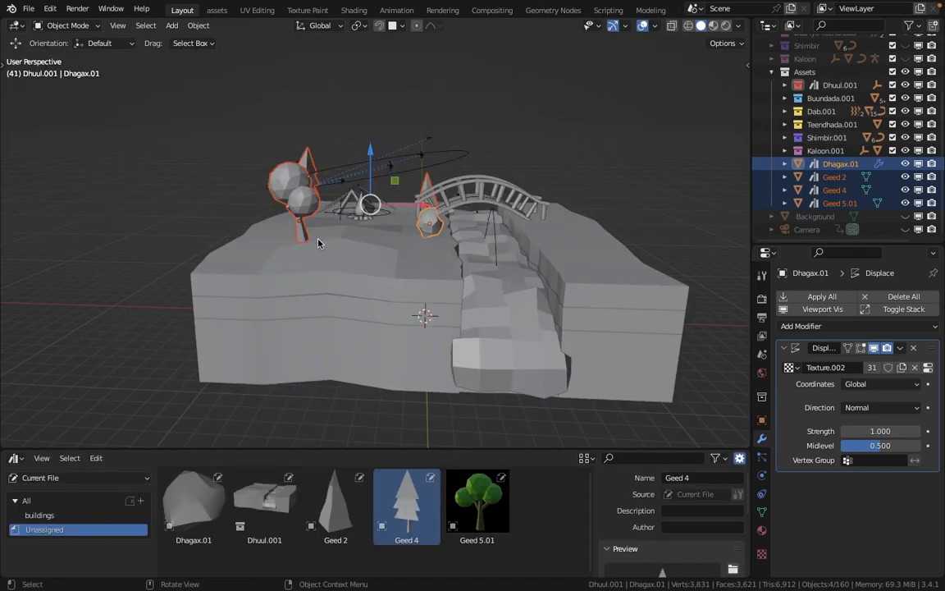
pyautogui.click(286, 215)
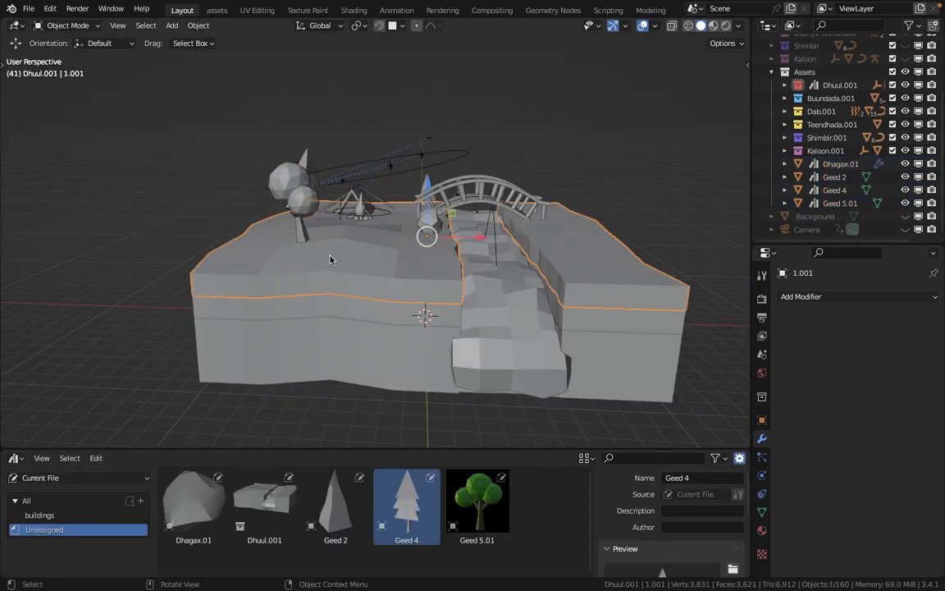
pyautogui.moveTo(293, 227); pyautogui.dragTo(407, 261, button='middle')
pyautogui.scroll(4, 369, 250)
pyautogui.click(170, 127)
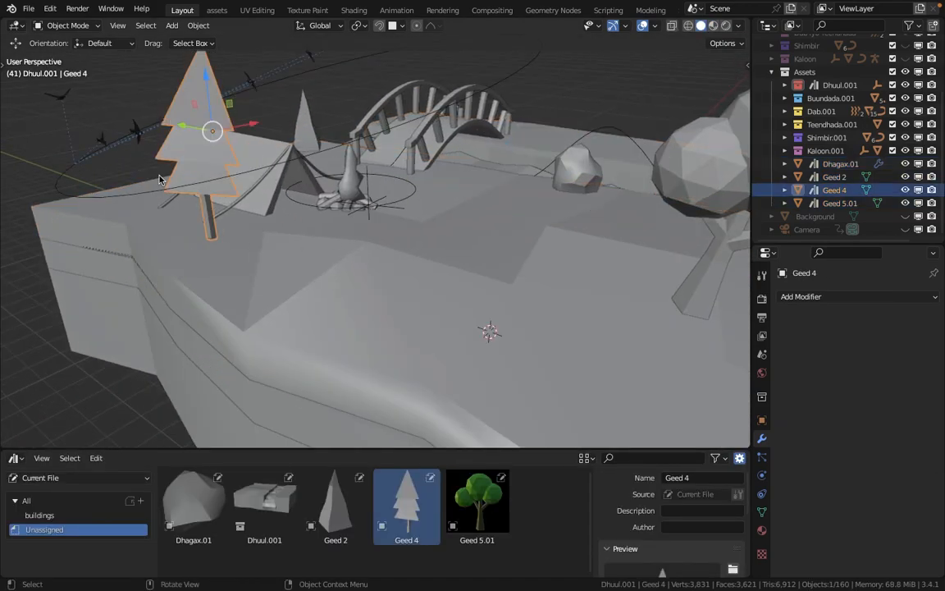
pyautogui.click(761, 531)
# Set the geed material's viewport display color to bright green and move the Viewport Display section above Preview.
pyautogui.scroll(-12, 838, 513)
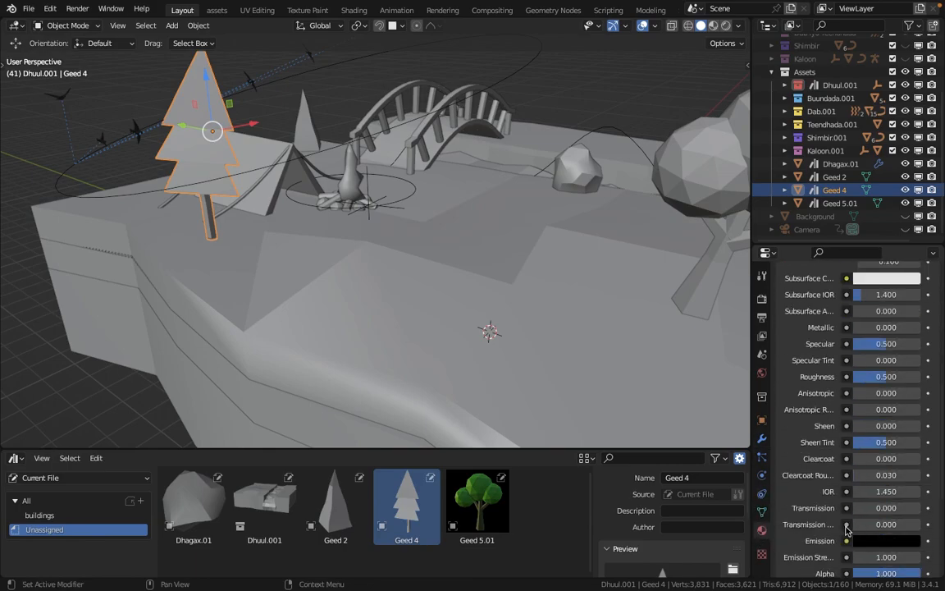
pyautogui.scroll(4, 816, 428)
pyautogui.scroll(-6, 819, 429)
pyautogui.click(862, 518)
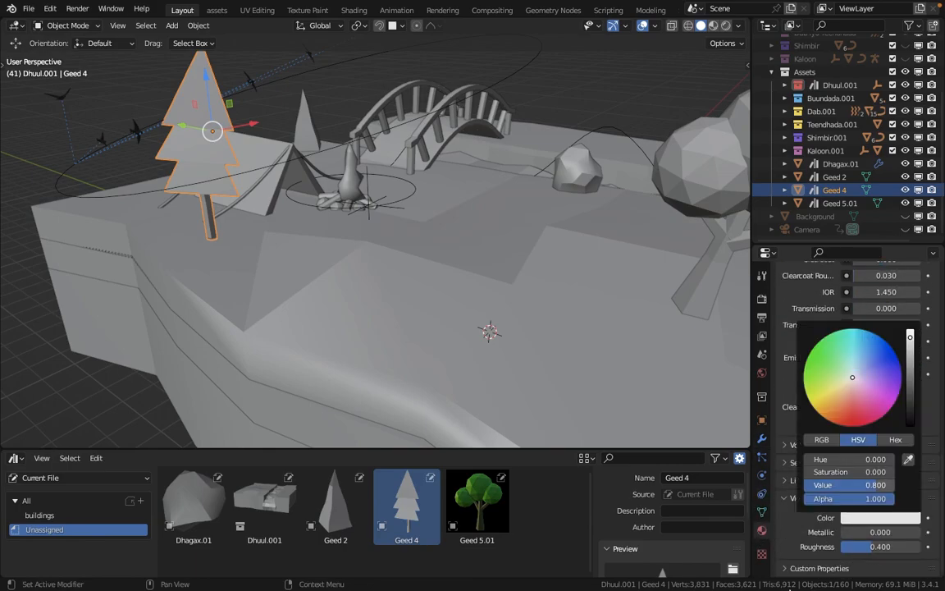
pyautogui.click(865, 518)
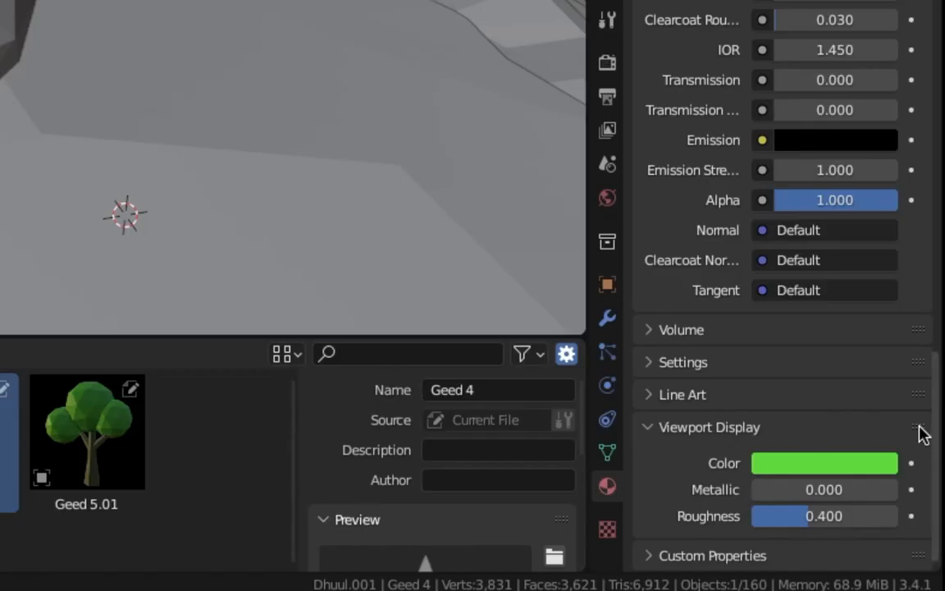
pyautogui.moveTo(920, 432); pyautogui.dragTo(934, 393)
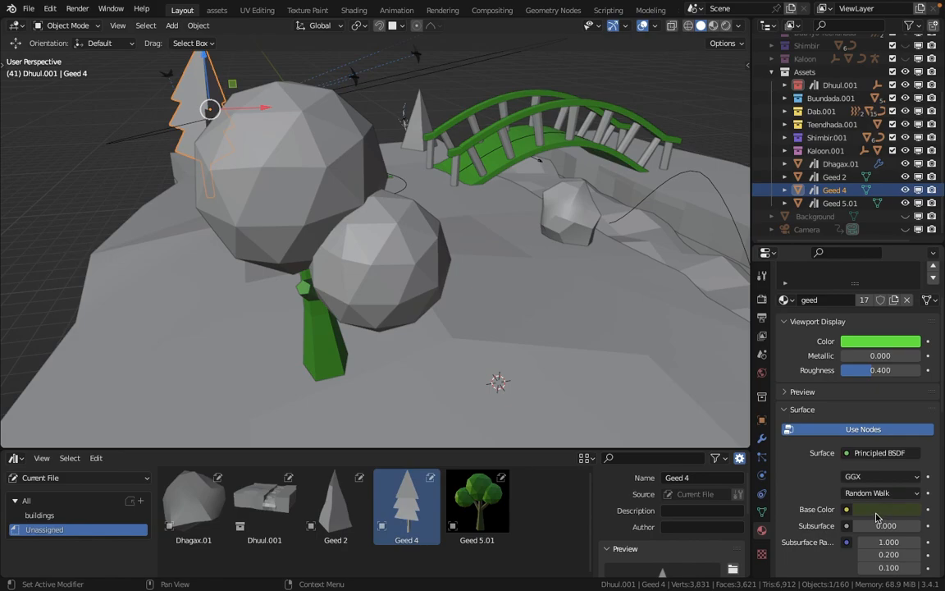
# Copy the geed material's base color onto its viewport display color.
pyautogui.moveTo(876, 515); pyautogui.dragTo(868, 343)
pyautogui.moveTo(290, 194); pyautogui.dragTo(621, 240, button='middle')
pyautogui.moveTo(421, 198); pyautogui.dragTo(307, 235, button='middle')
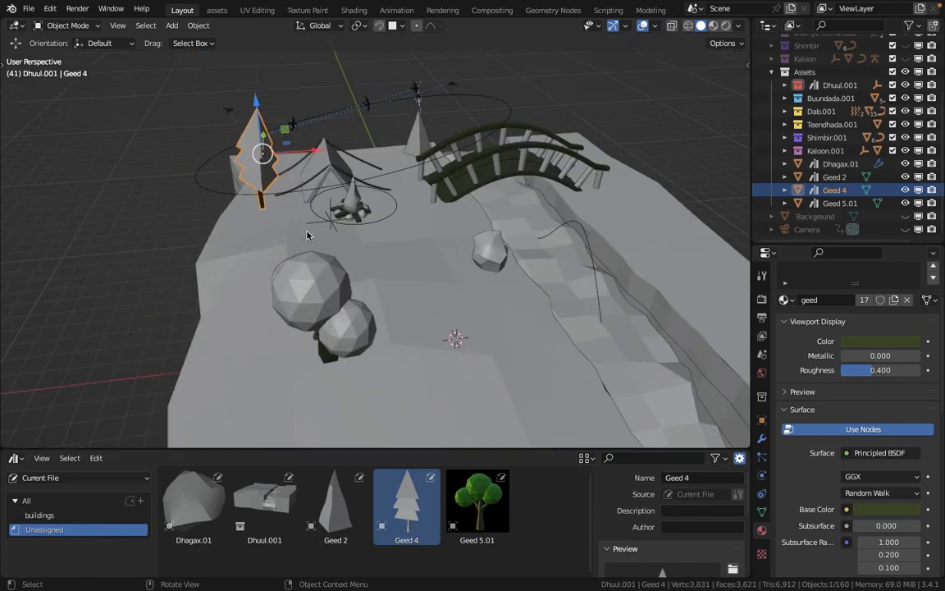
# Select the round tree Geed 5.01 and sample the caleen o material's ColorRamp green as its viewport display color.
pyautogui.click(327, 320)
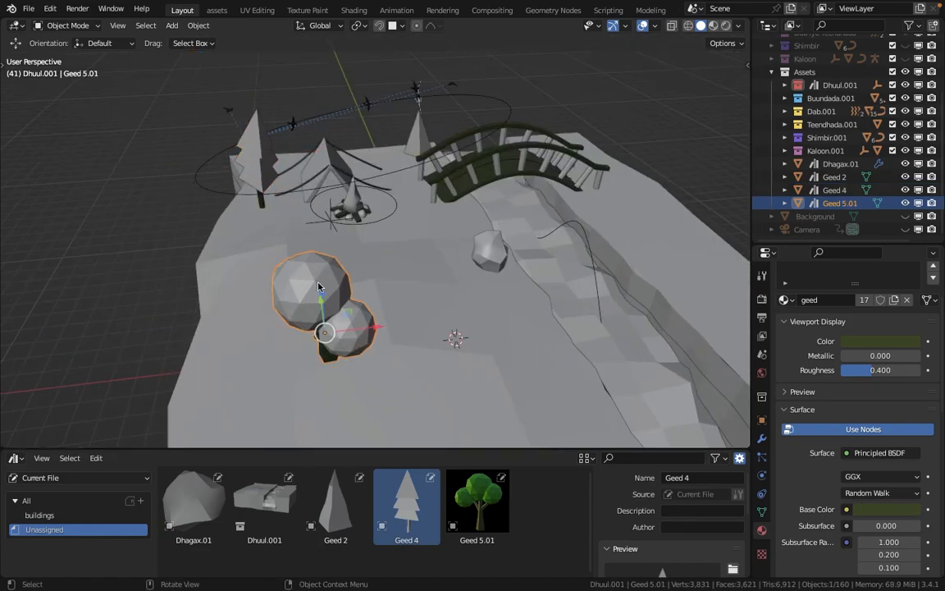
pyautogui.click(812, 313)
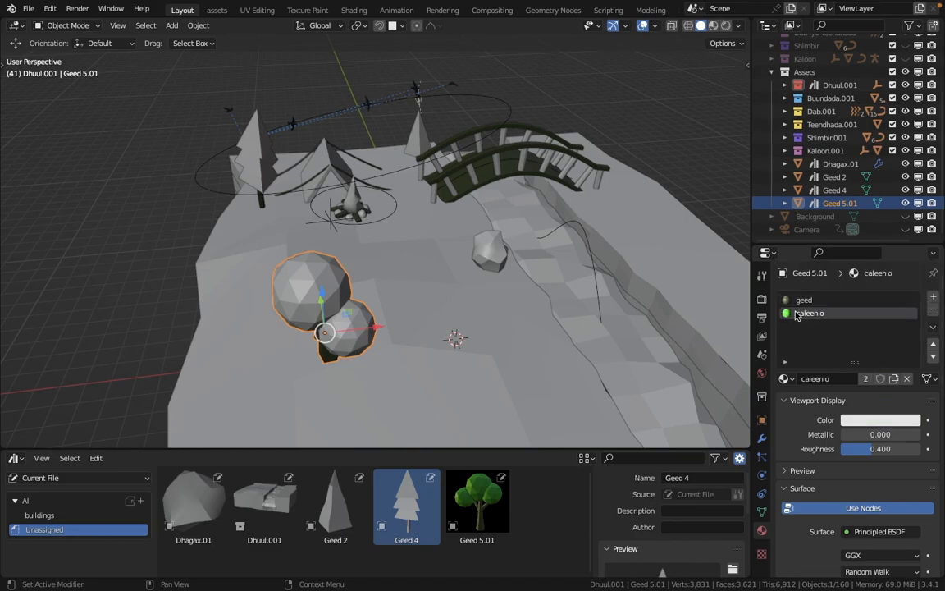
pyautogui.scroll(-3, 786, 328)
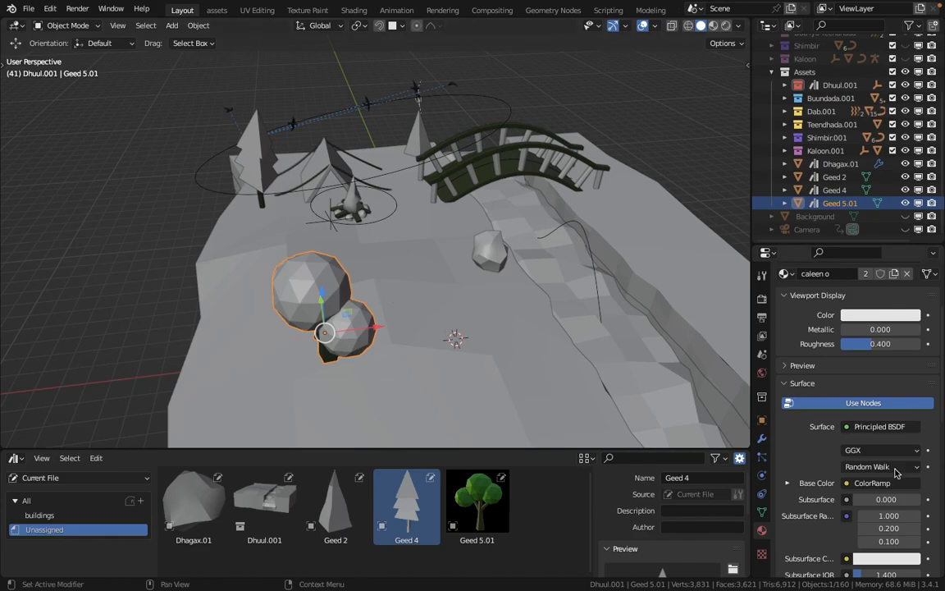
pyautogui.click(789, 483)
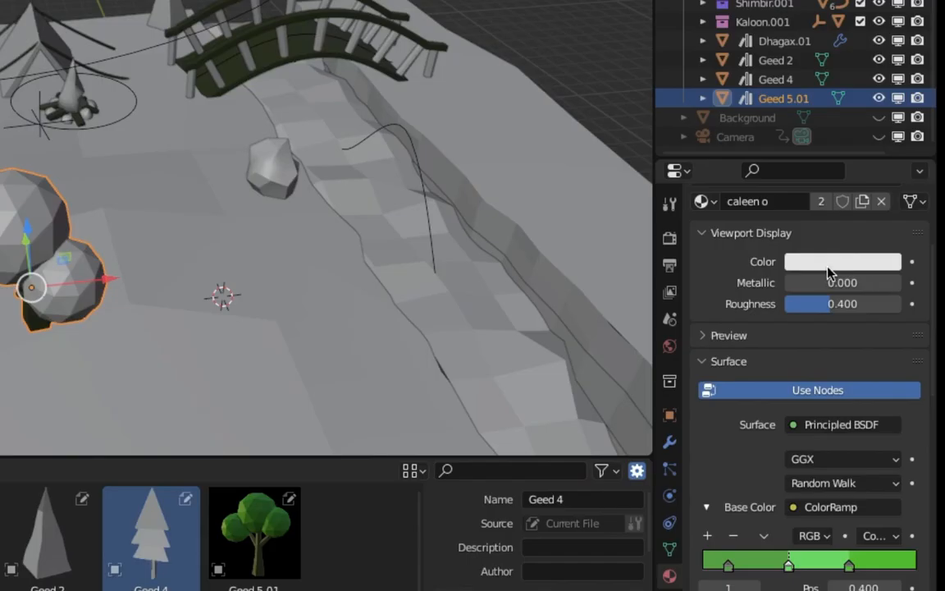
pyautogui.click(875, 317)
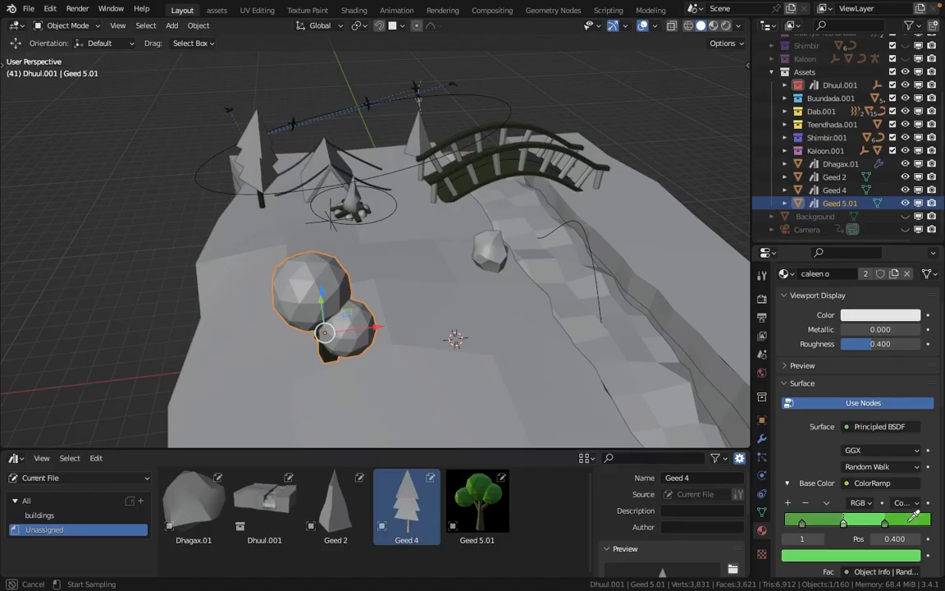
pyautogui.click(884, 567)
pyautogui.click(852, 264)
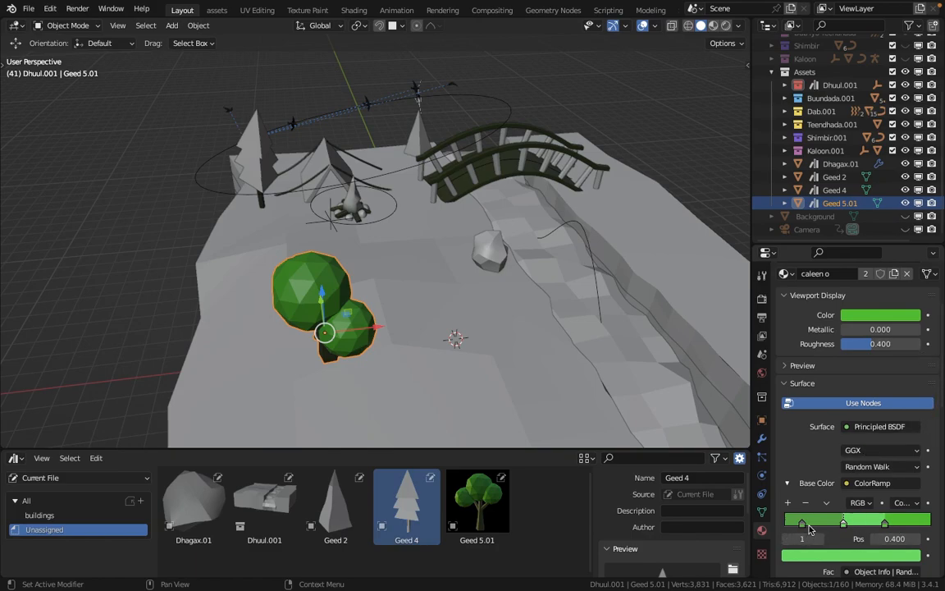
# Give the ground, river, rock, tent and remaining scene materials viewport display colors matching their base colors.
pyautogui.click(412, 310)
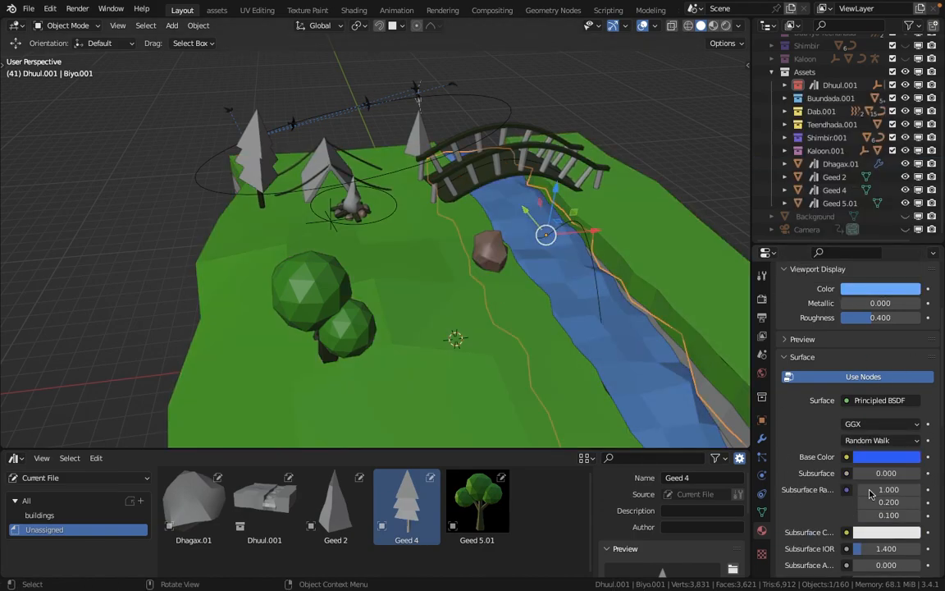
pyautogui.click(327, 182)
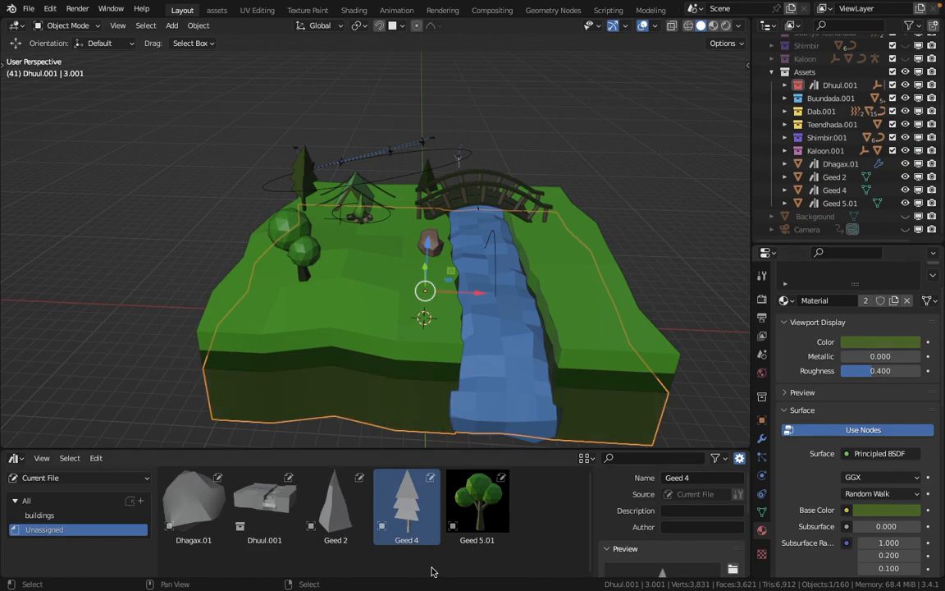
pyautogui.moveTo(509, 279); pyautogui.dragTo(406, 266, button='middle')
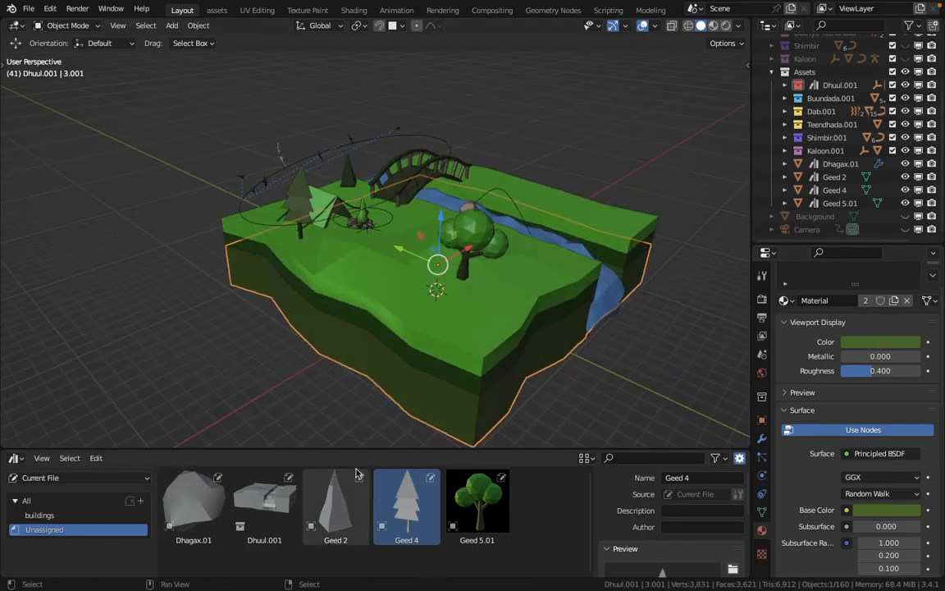
# Enlarge the Asset Browser and regenerate the previews of the Dhagax.01 rock and the Dhuul.001 terrain.
pyautogui.moveTo(361, 449); pyautogui.dragTo(360, 194)
pyautogui.click(194, 246)
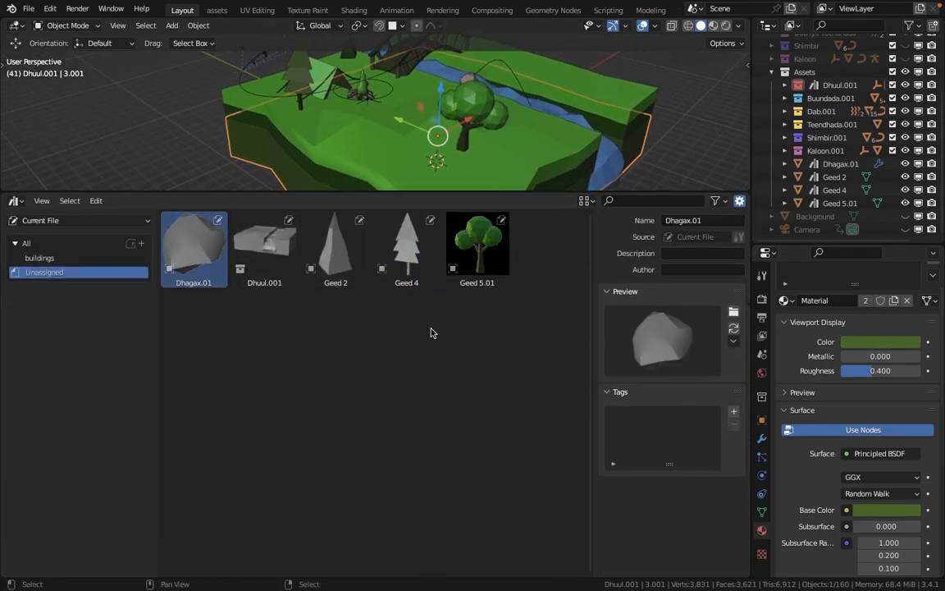
pyautogui.click(734, 328)
pyautogui.click(264, 247)
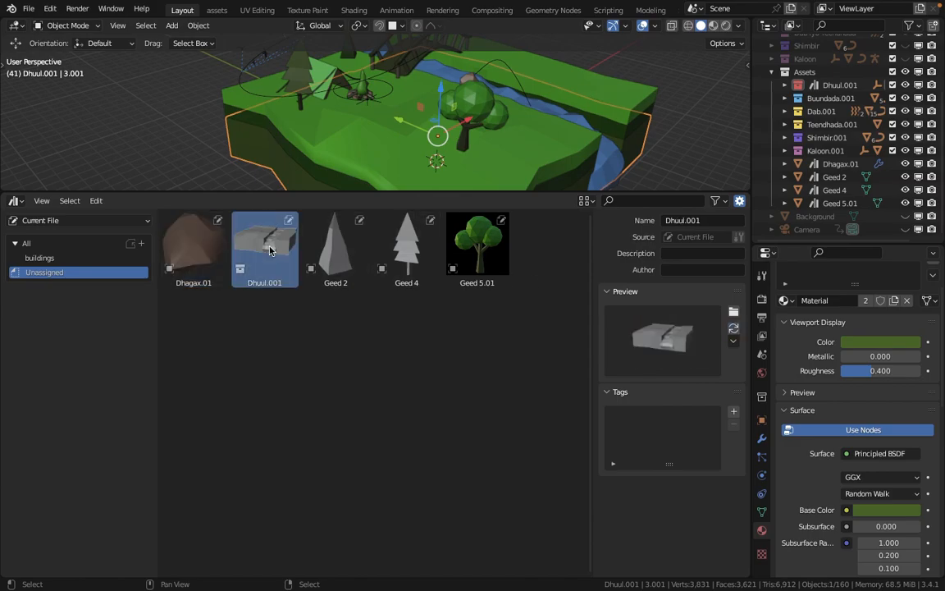
pyautogui.click(733, 329)
# Regenerate the asset previews of the Geed 2 and Geed 4 pine trees.
pyautogui.click(336, 247)
pyautogui.moveTo(419, 351); pyautogui.dragTo(395, 281)
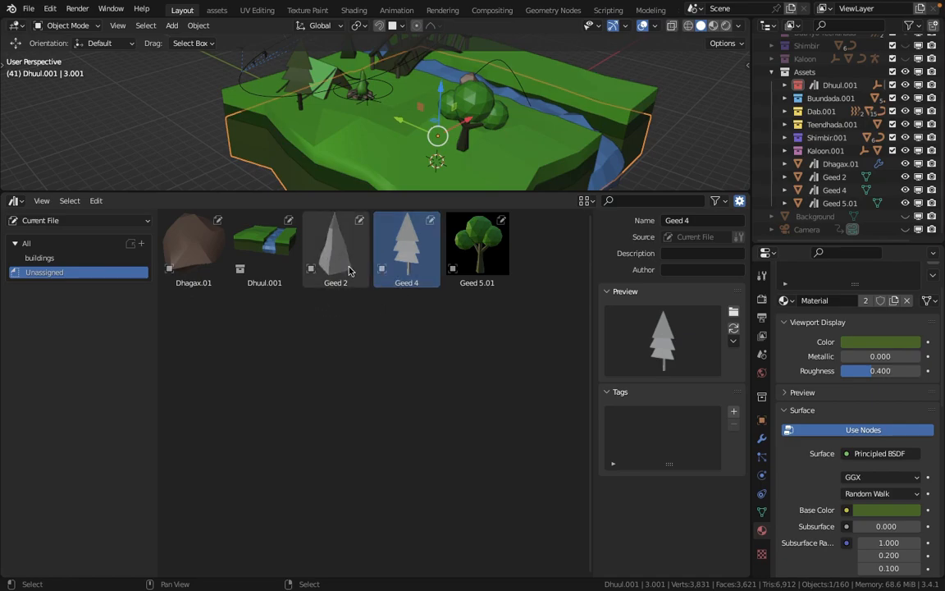
pyautogui.keyDown('ctrl'); pyautogui.click(350, 271); pyautogui.keyUp('ctrl')
pyautogui.click(733, 329)
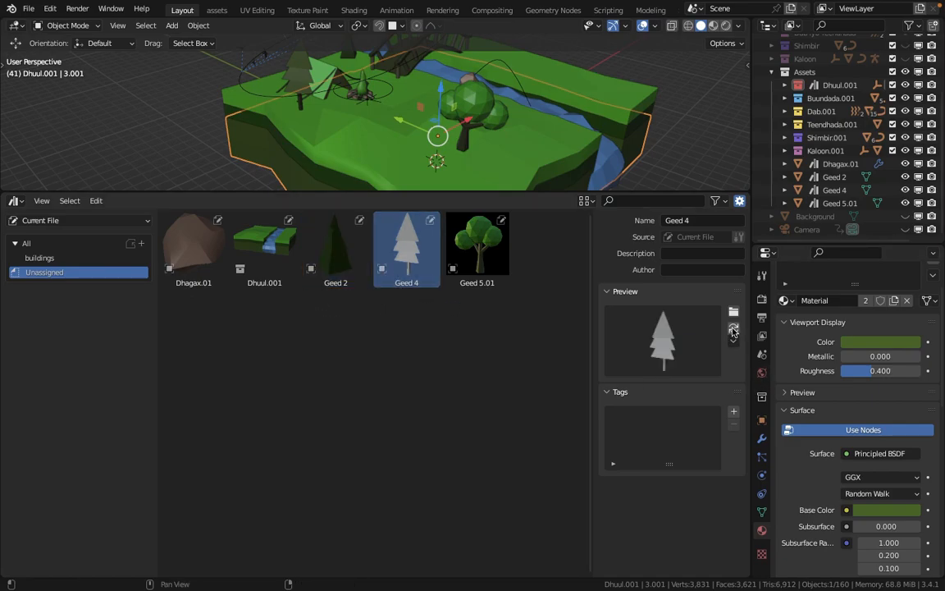
pyautogui.click(734, 329)
pyautogui.click(411, 399)
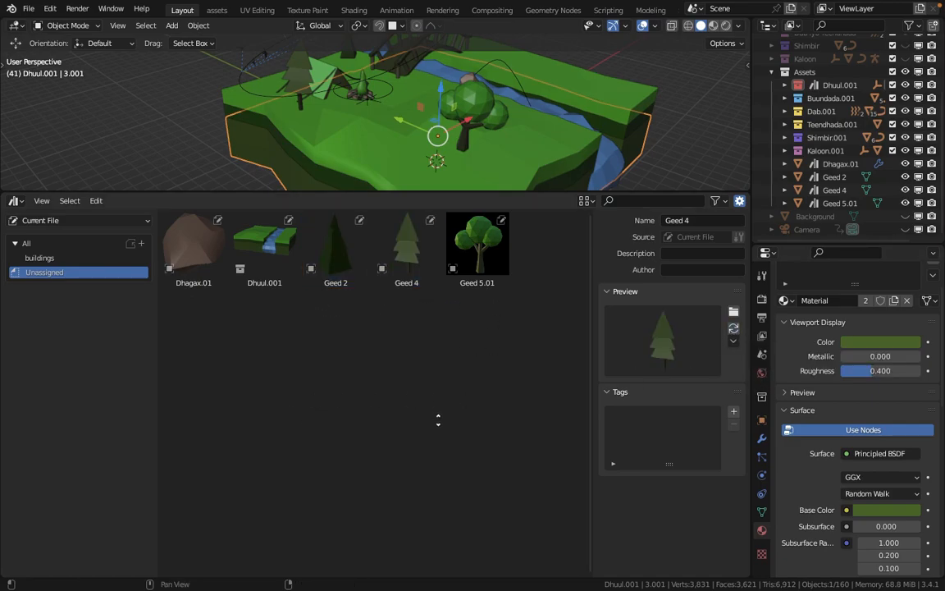
# Shrink the Asset Browser and mark the Buundada.001 and Dab.001 collections as assets.
pyautogui.moveTo(474, 193); pyautogui.dragTo(460, 384)
pyautogui.moveTo(466, 169); pyautogui.dragTo(450, 182, button='middle')
pyautogui.rightClick(828, 99)
pyautogui.click(748, 283)
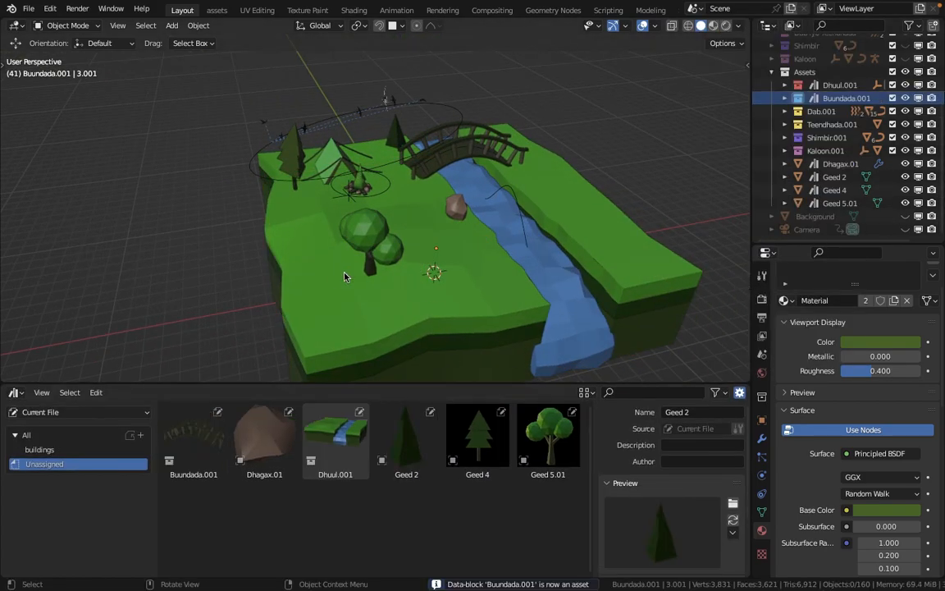
pyautogui.rightClick(837, 111)
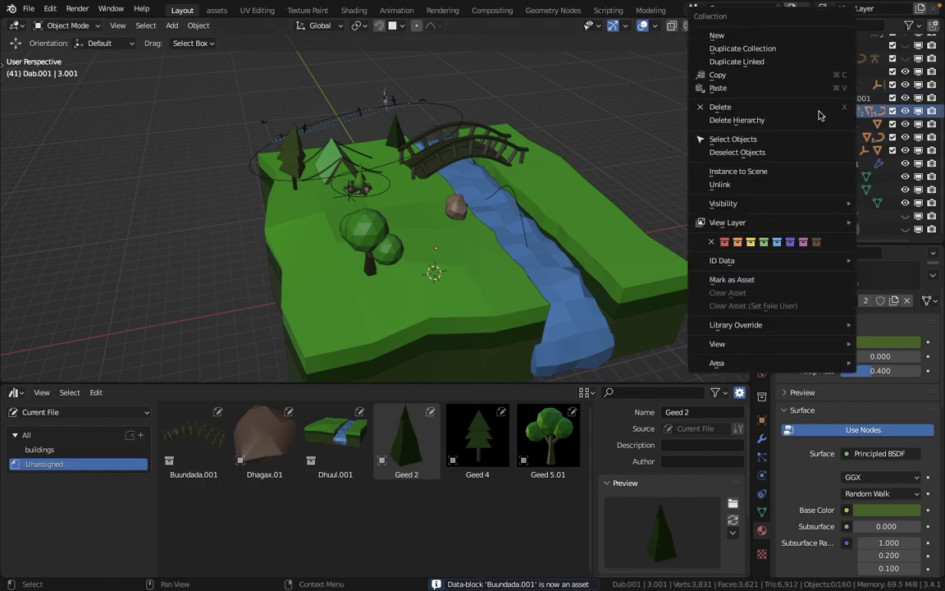
pyautogui.click(748, 279)
# Mark the Teendhada.001, Shimbir.001 and Kaloon.001 collections as assets.
pyautogui.click(818, 135)
pyautogui.rightClick(817, 125)
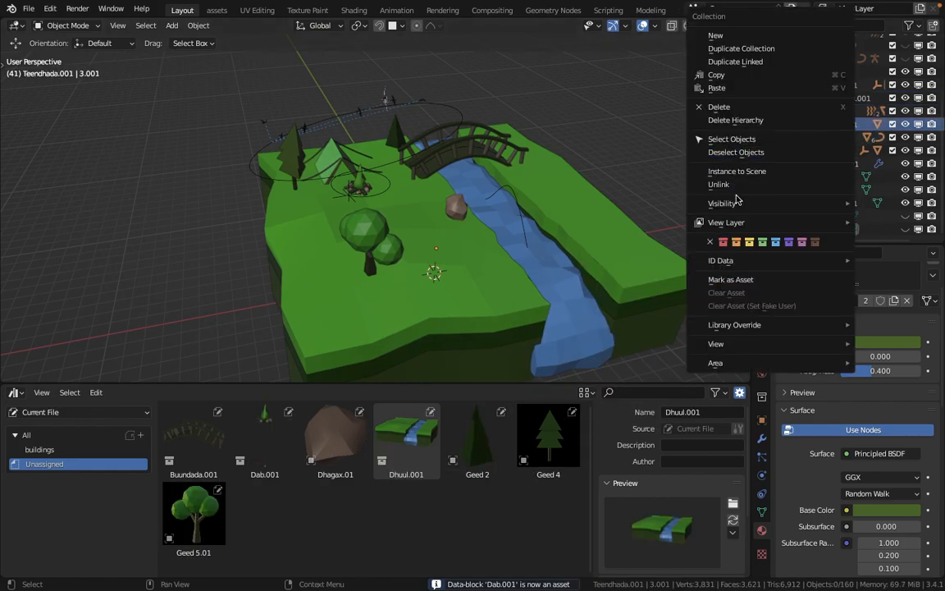
pyautogui.click(699, 267)
pyautogui.rightClick(824, 137)
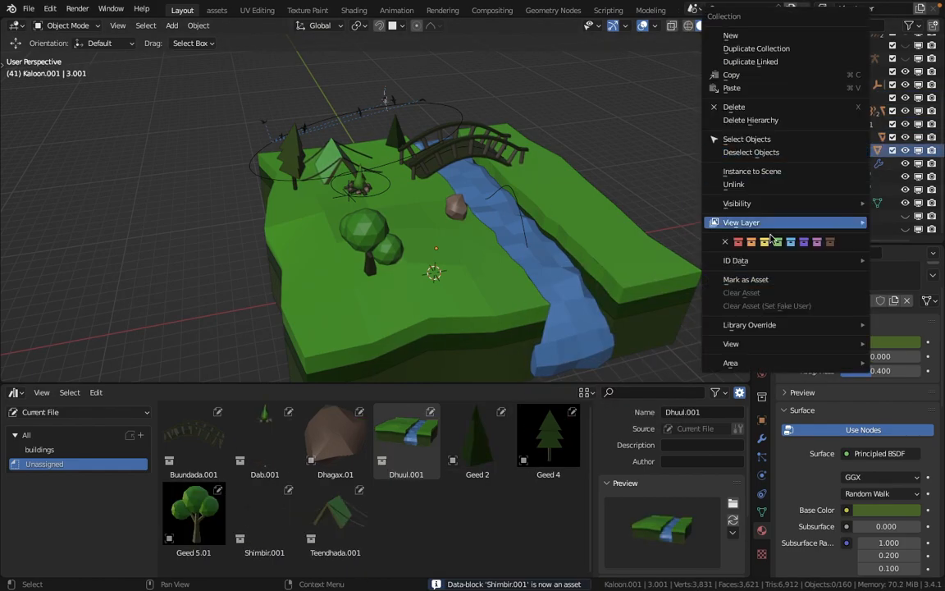
pyautogui.click(748, 279)
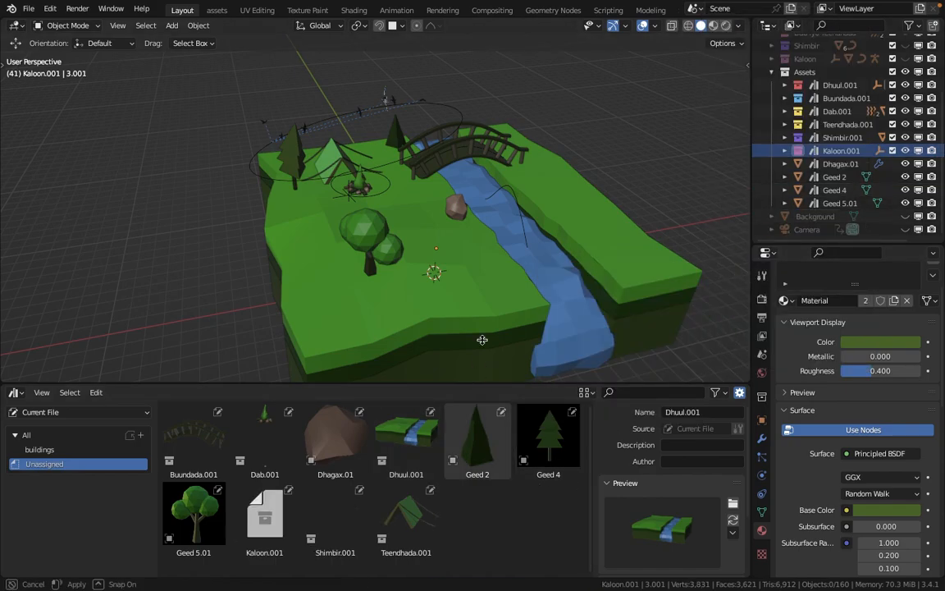
# Maximize the Asset Browser and increase the display size of its thumbnails.
pyautogui.moveTo(474, 382); pyautogui.dragTo(474, 276)
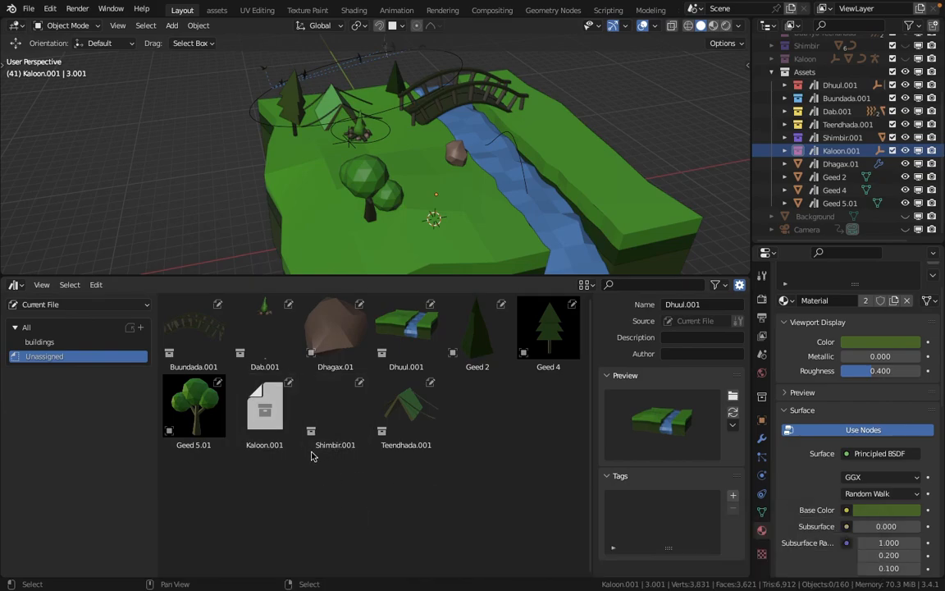
pyautogui.hotkey('ctrl', 'space')
pyautogui.click(778, 25)
pyautogui.click(808, 52)
pyautogui.click(786, 110)
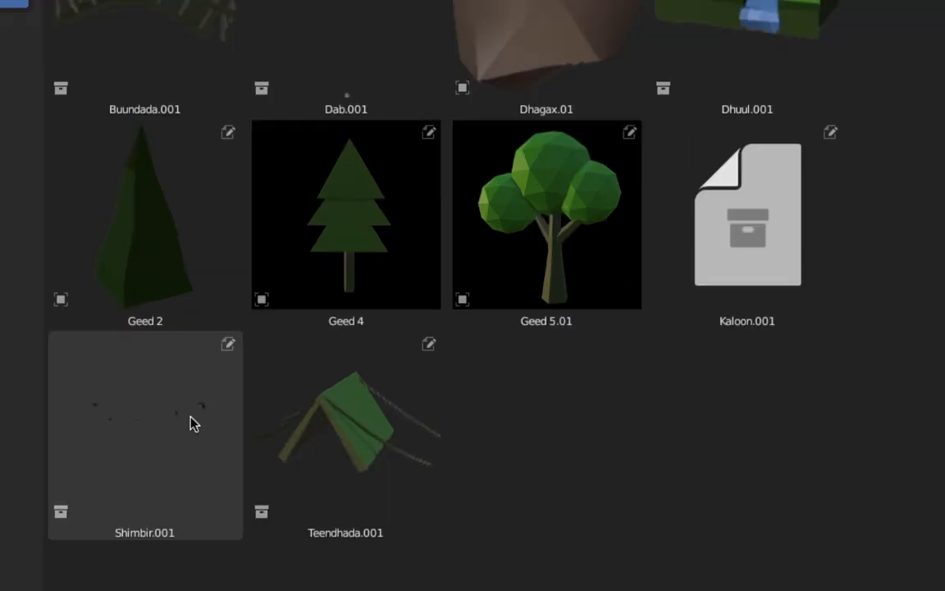
# Load the image of flying birds as Shimbir.001's custom preview.
pyautogui.click(190, 419)
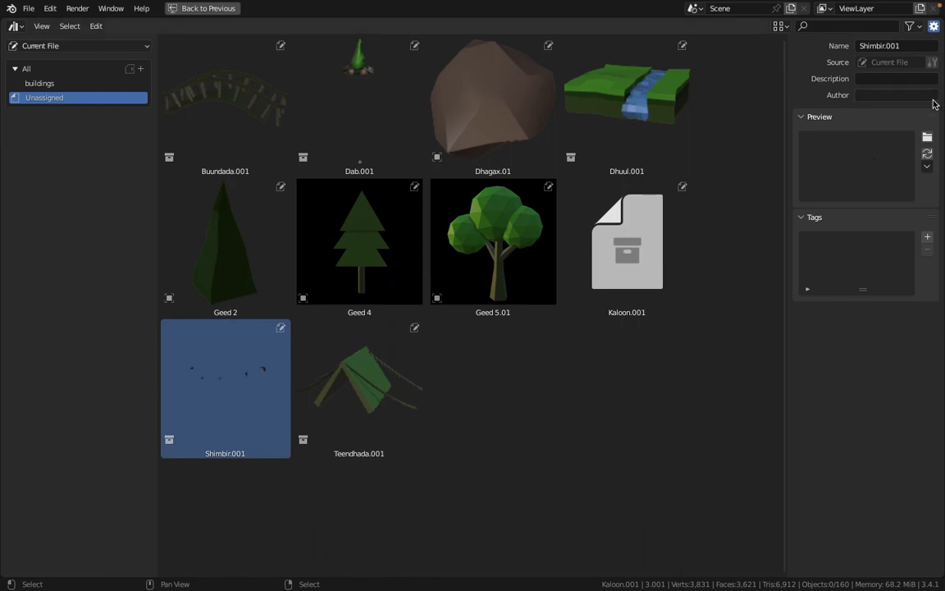
pyautogui.click(927, 136)
pyautogui.doubleClick(492, 402)
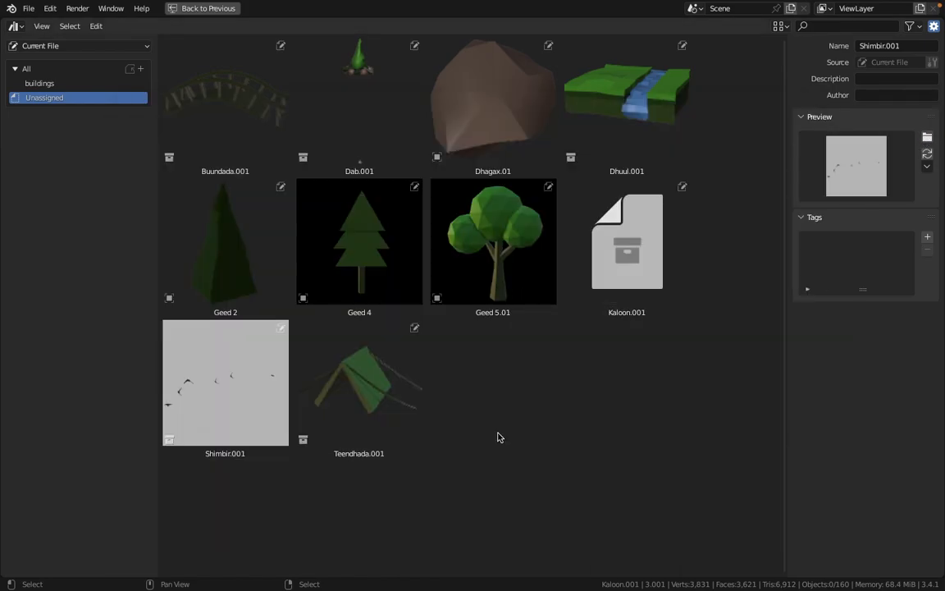
# Load the fish image as Kaloon.001's custom preview and the campfire image as Dab.001's.
pyautogui.click(577, 258)
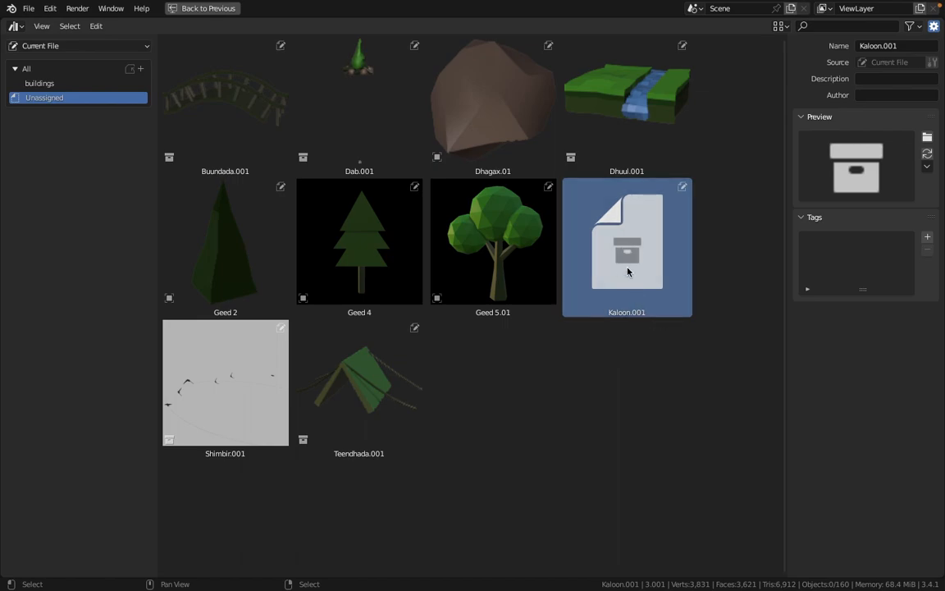
pyautogui.click(927, 136)
pyautogui.doubleClick(529, 287)
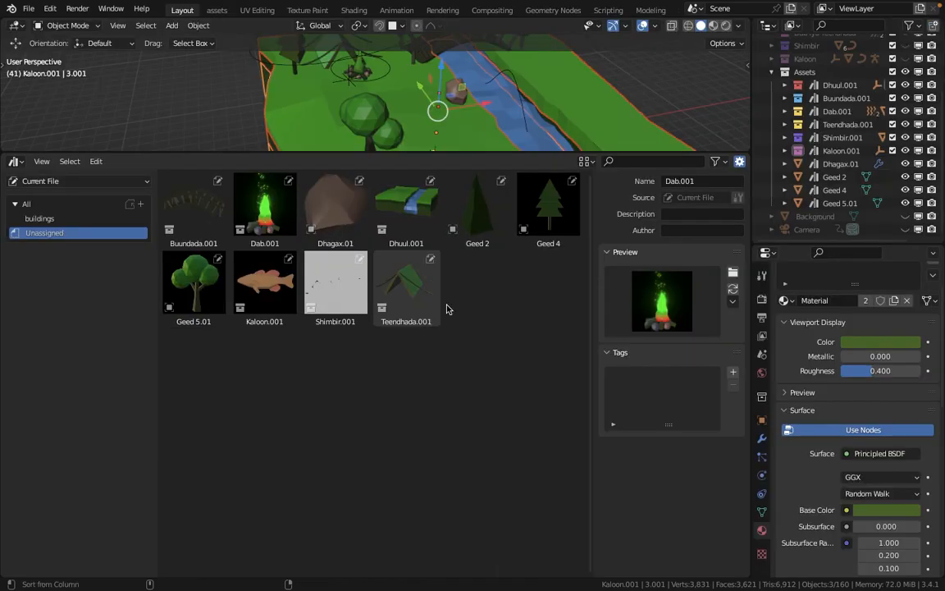
pyautogui.hotkey('ctrl', 'space')
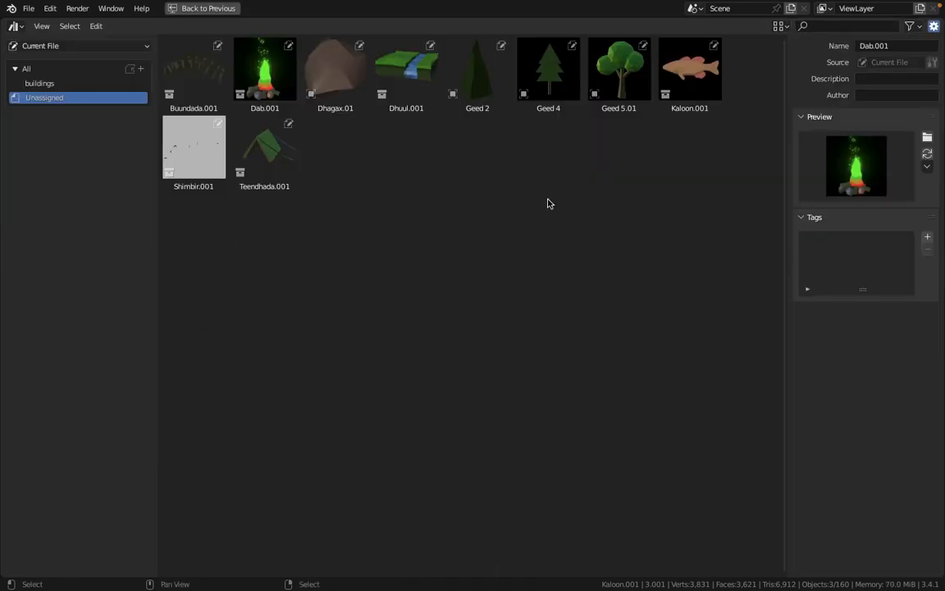
pyautogui.hotkey('ctrl', 'space')
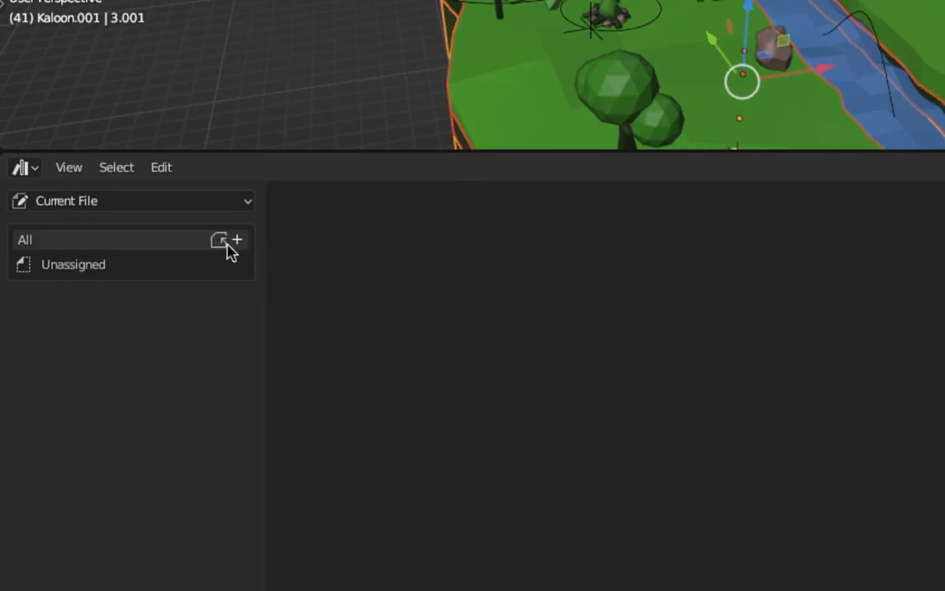
# Add a new asset catalog to the current file and name it Low poly.
pyautogui.click(81, 220)
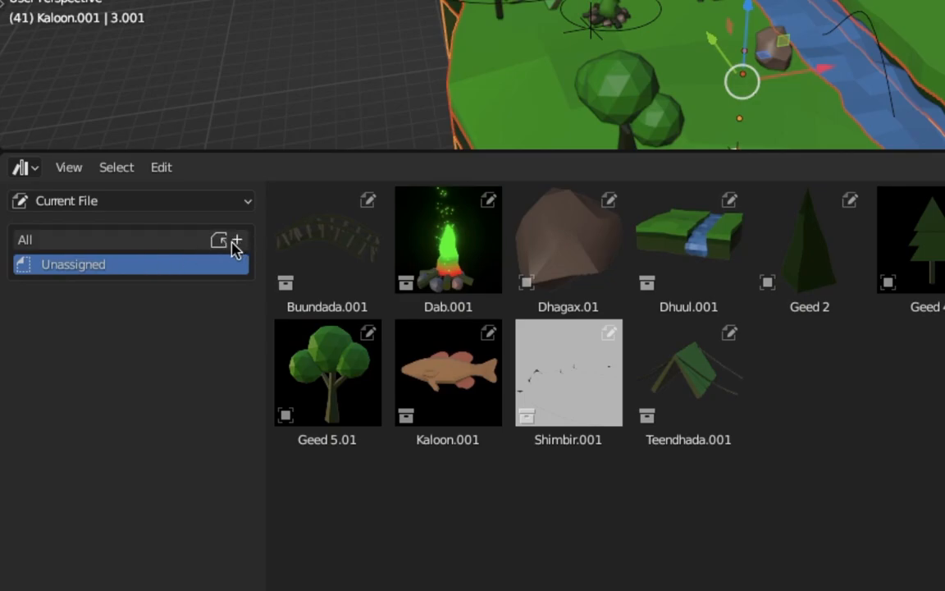
pyautogui.click(234, 240)
pyautogui.doubleClick(83, 269)
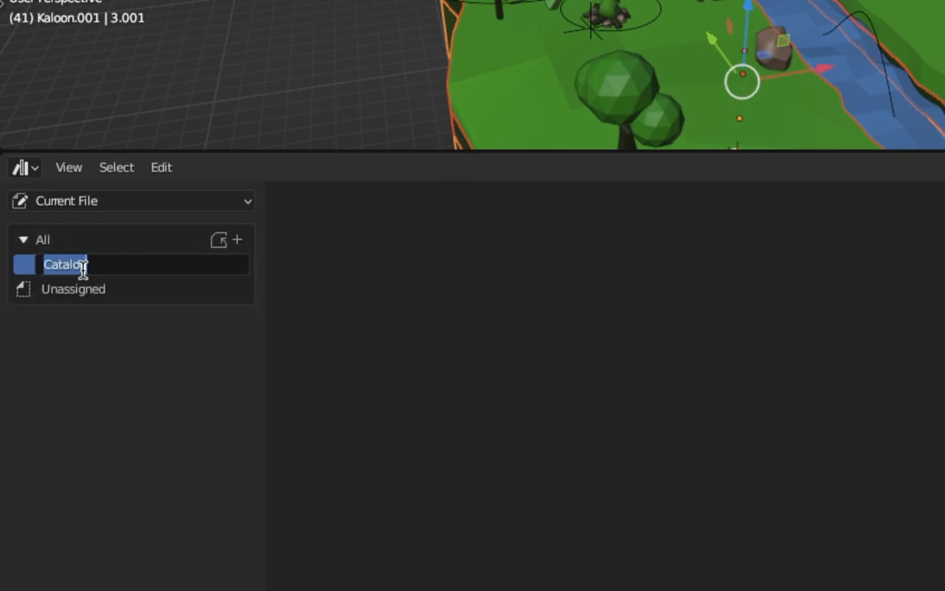
pyautogui.write('Low poly')
pyautogui.press('Return')
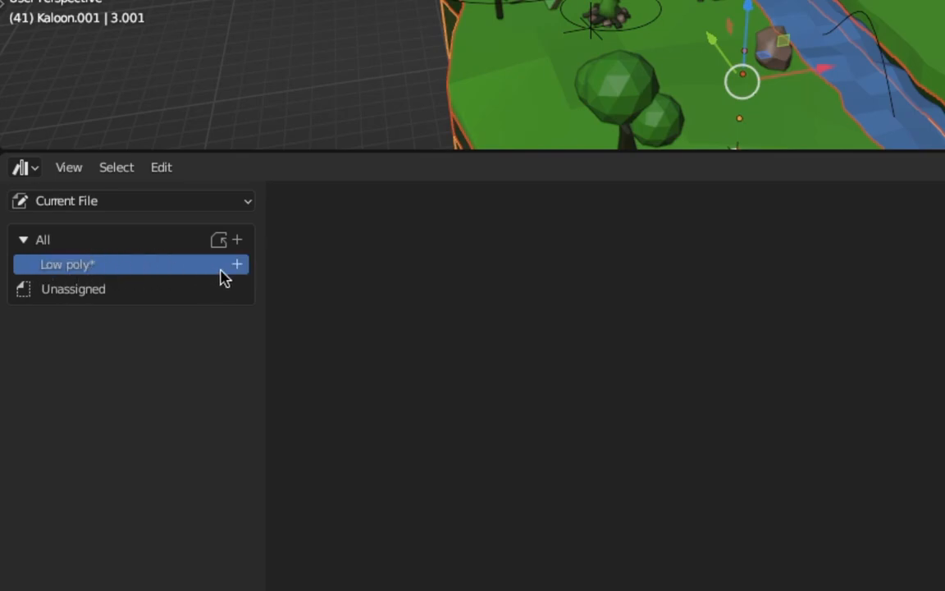
# Add a child catalog named Animated inside the Low poly catalog.
pyautogui.click(237, 264)
pyautogui.doubleClick(93, 288)
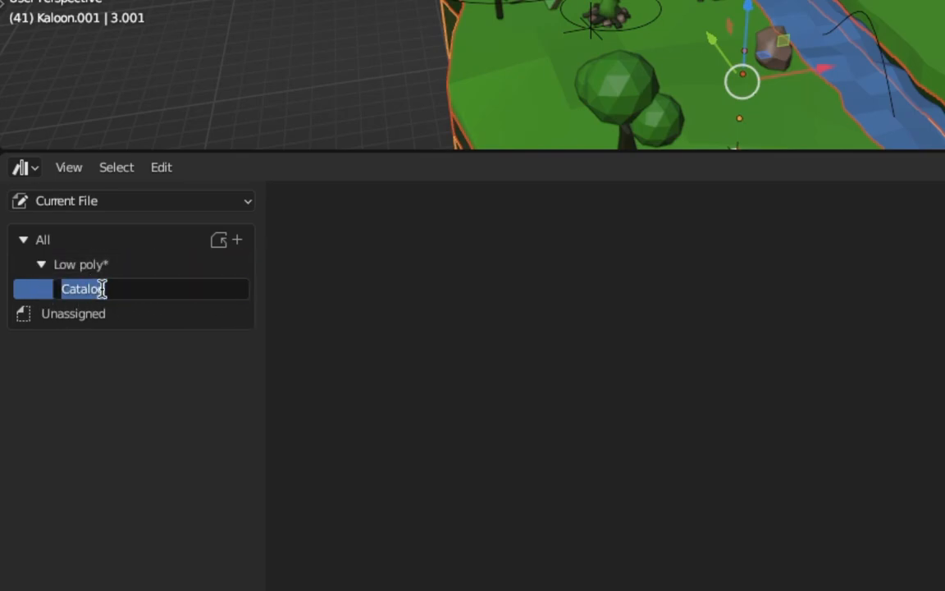
pyautogui.write('Animated')
pyautogui.press('Return')
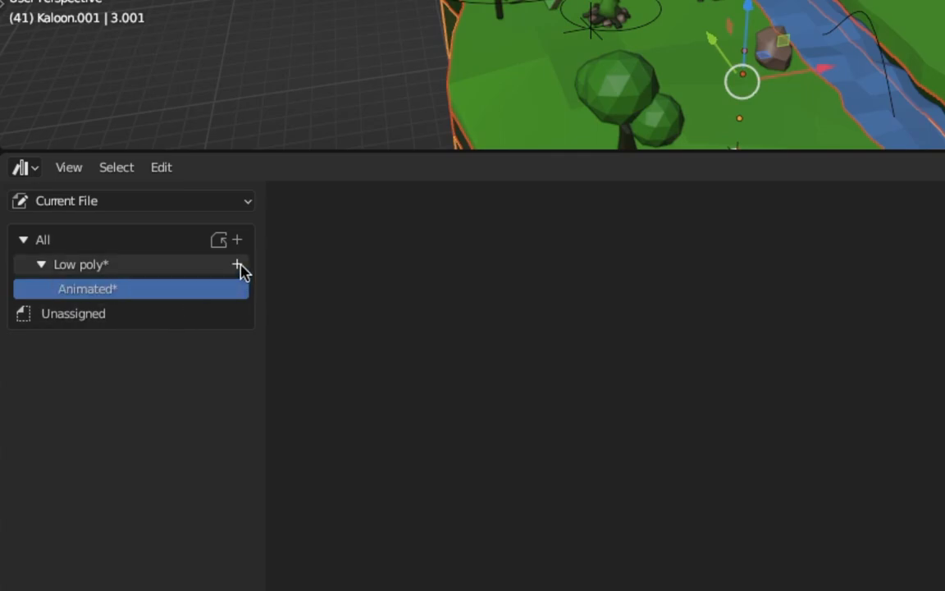
# Add a second child catalog named "not animted" inside the Low poly catalog.
pyautogui.click(237, 264)
pyautogui.doubleClick(204, 307)
pyautogui.write('not animted')
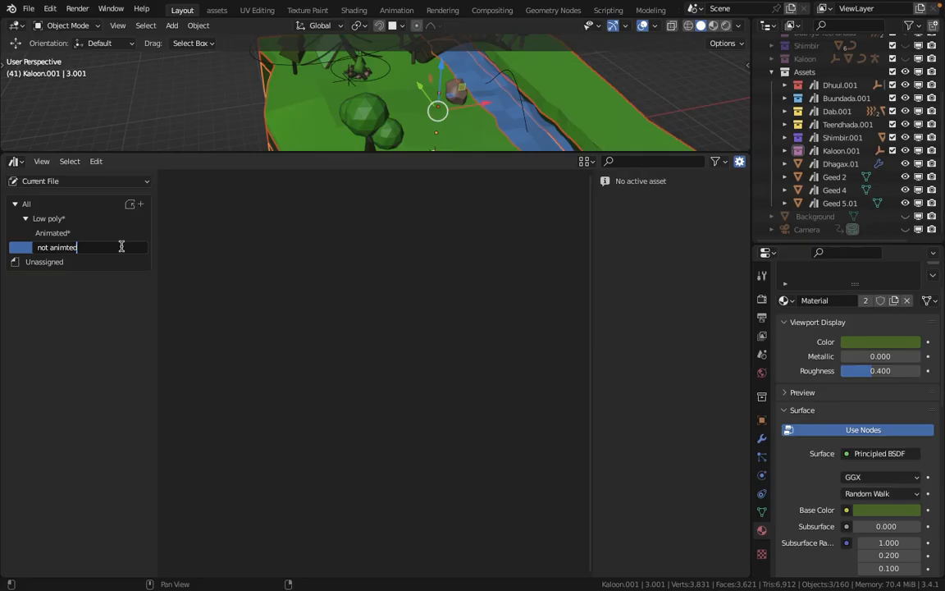
pyautogui.press('Return')
# Move all unassigned assets into the Low poly catalog and open that catalog.
pyautogui.click(38, 260)
pyautogui.moveTo(551, 332); pyautogui.dragTo(74, 222)
pyautogui.click(74, 222)
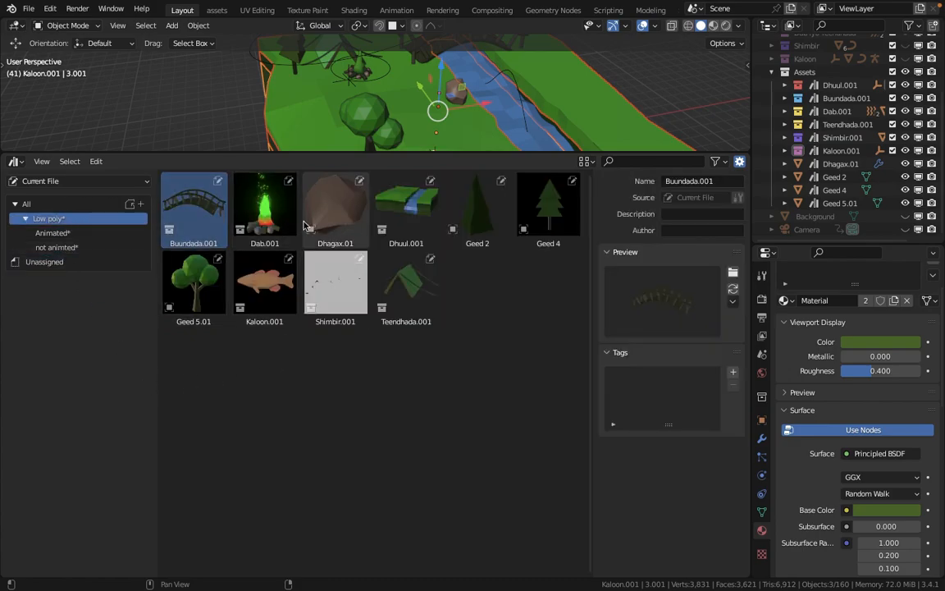
# Move the Dab.001, Dhagax.01, Kaloon.001 and Shimbir.001 assets into the Animated catalog.
pyautogui.moveTo(256, 212)
pyautogui.mouseDown()
pyautogui.moveTo(70, 217)
pyautogui.moveTo(233, 237)
pyautogui.moveTo(91, 207)
pyautogui.mouseUp()
pyautogui.moveTo(337, 305); pyautogui.dragTo(74, 232)
pyautogui.moveTo(277, 296); pyautogui.dragTo(82, 233)
pyautogui.moveTo(210, 284); pyautogui.dragTo(83, 233)
pyautogui.moveTo(194, 209); pyautogui.dragTo(99, 232)
pyautogui.moveTo(331, 210); pyautogui.dragTo(81, 233)
pyautogui.moveTo(397, 209); pyautogui.dragTo(87, 233)
# Move the bridge, river land, tent and three tree assets into the "not animted" catalog and check the catalogs' contents.
pyautogui.click(559, 215)
pyautogui.keyDown('shift'); pyautogui.click(408, 283); pyautogui.keyUp('shift')
pyautogui.keyDown('shift'); pyautogui.moveTo(478, 215); pyautogui.dragTo(115, 249); pyautogui.keyUp('shift')
pyautogui.click(545, 215)
pyautogui.keyDown('shift'); pyautogui.click(472, 221); pyautogui.keyUp('shift')
pyautogui.moveTo(397, 285); pyautogui.dragTo(74, 246)
pyautogui.click(74, 246)
pyautogui.click(69, 232)
pyautogui.click(74, 218)
pyautogui.click(68, 247)
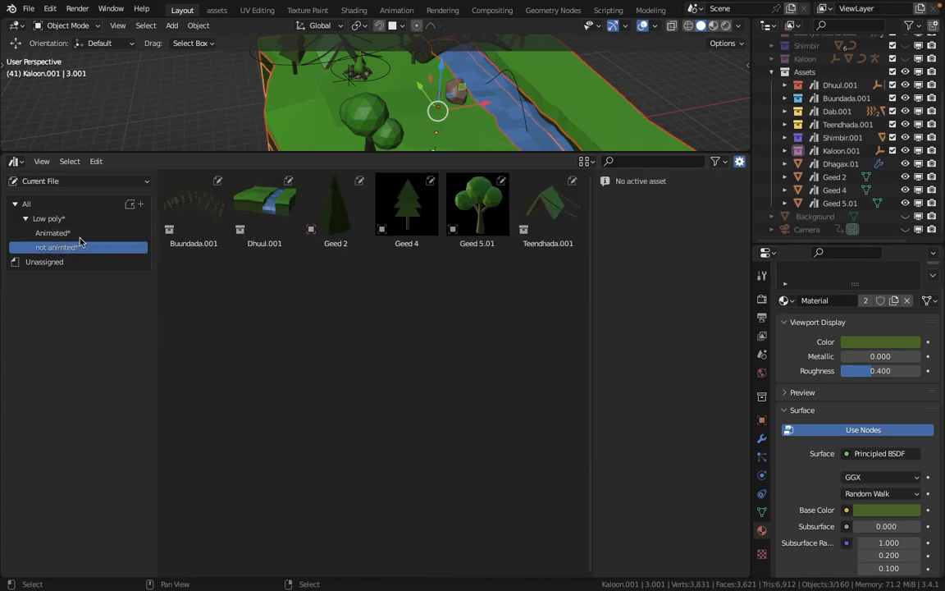
pyautogui.click(81, 233)
pyautogui.click(80, 248)
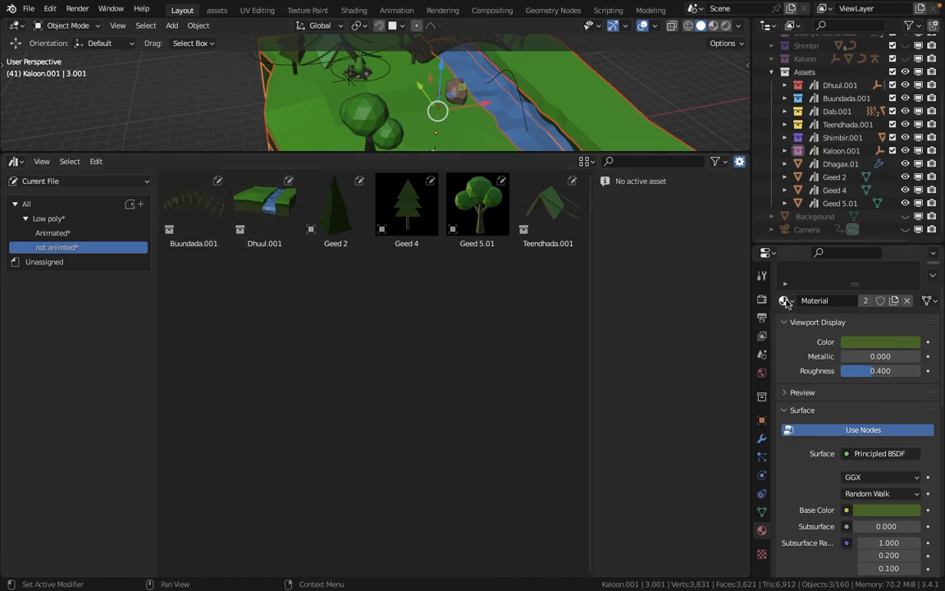
# Mark the active object's green material as an asset and open the Unassigned assets.
pyautogui.scroll(3, 812, 312)
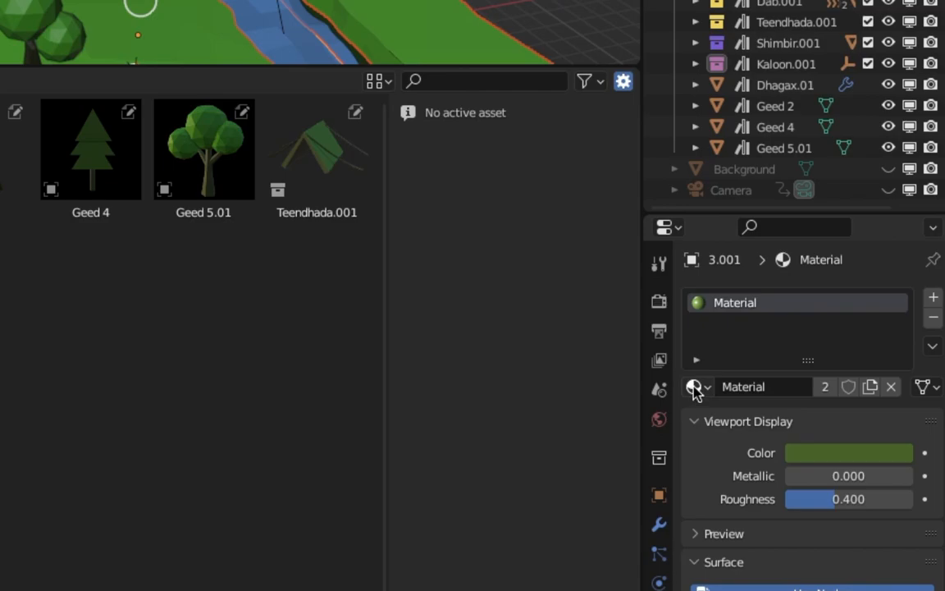
pyautogui.rightClick(694, 391)
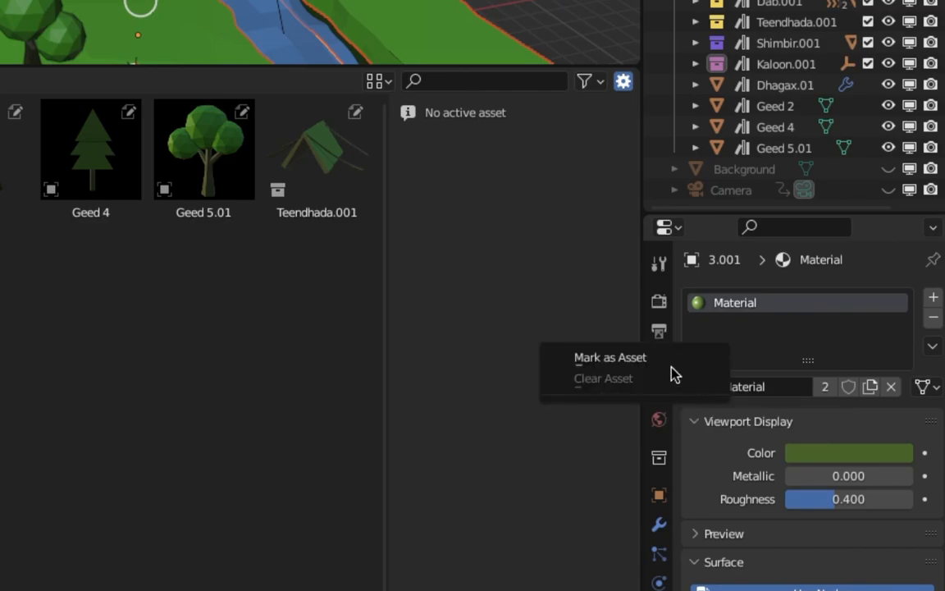
pyautogui.press('Return')
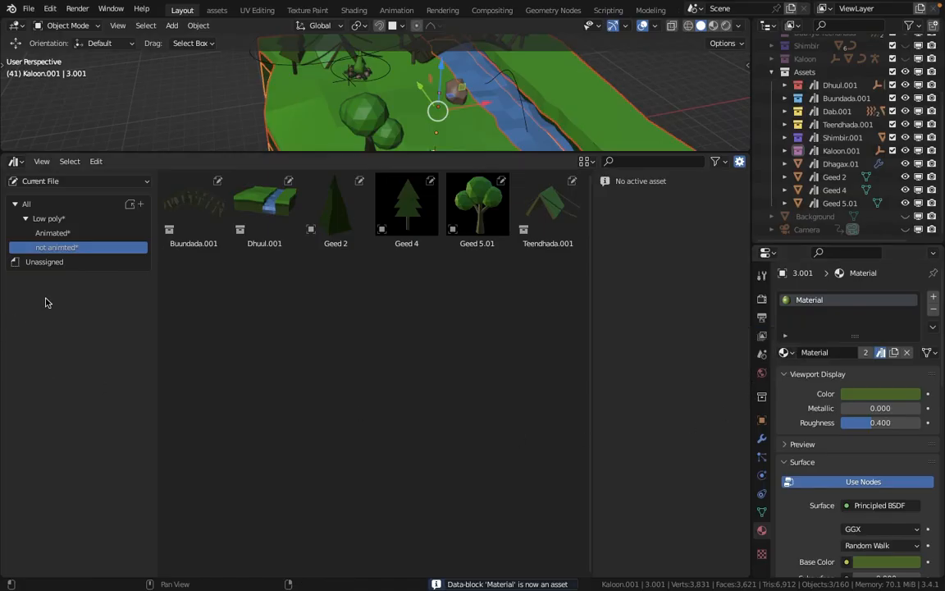
pyautogui.click(51, 262)
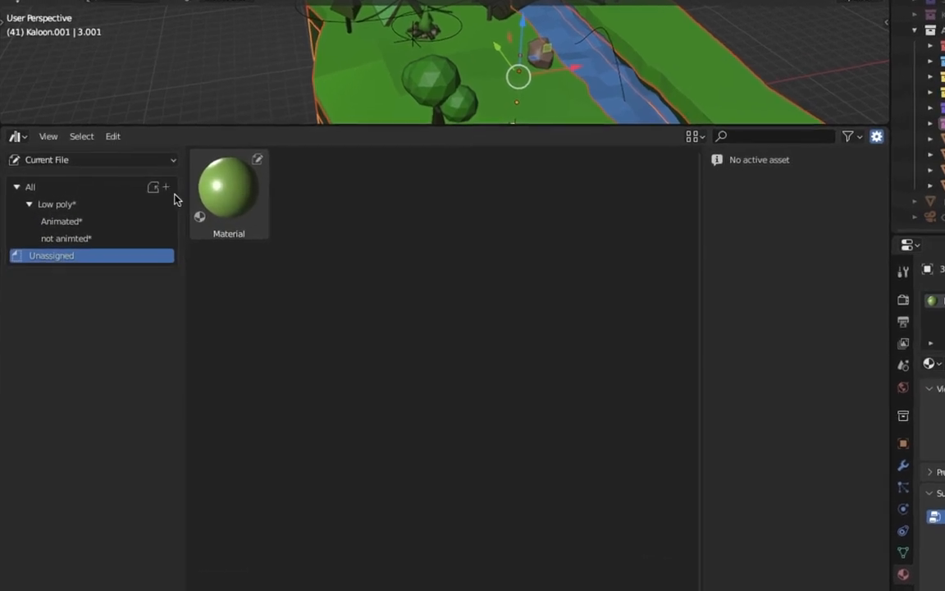
# Add a top-level asset catalog beside Low poly and name it Material.
pyautogui.click(166, 187)
pyautogui.doubleClick(56, 207)
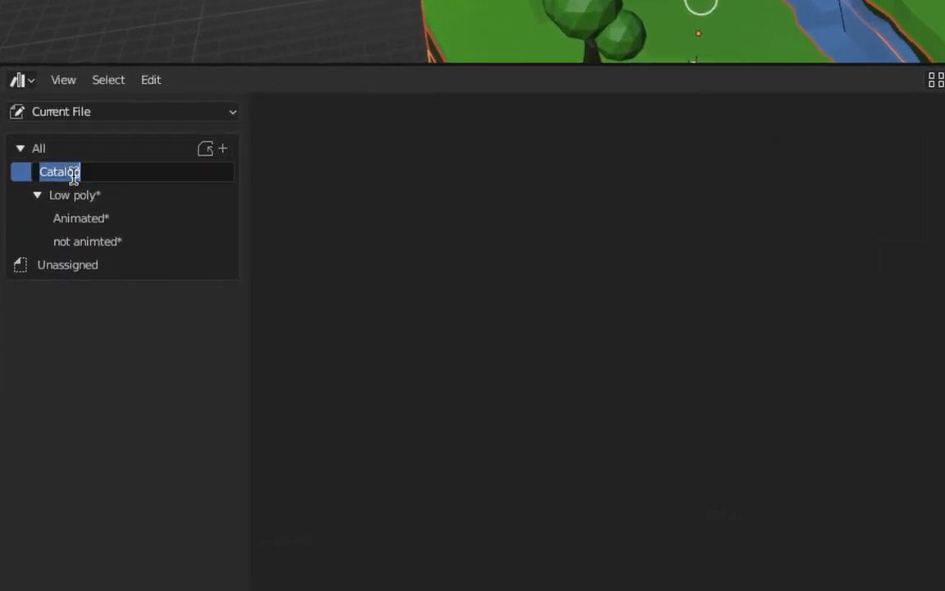
pyautogui.write('Material')
pyautogui.press('Return')
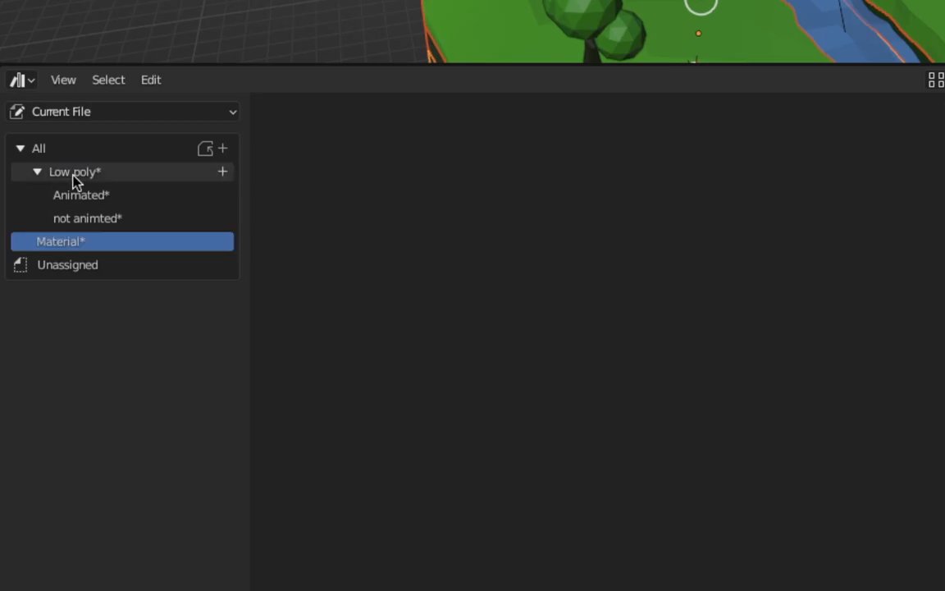
# Move the unassigned green material asset into the Material catalog and open that catalog.
pyautogui.click(67, 266)
pyautogui.moveTo(279, 194); pyautogui.dragTo(84, 244)
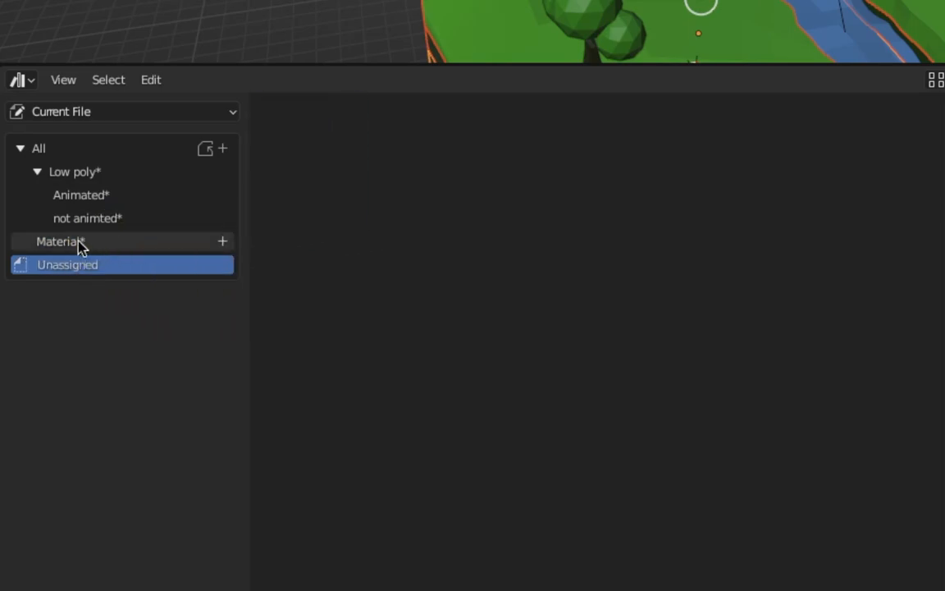
pyautogui.click(78, 243)
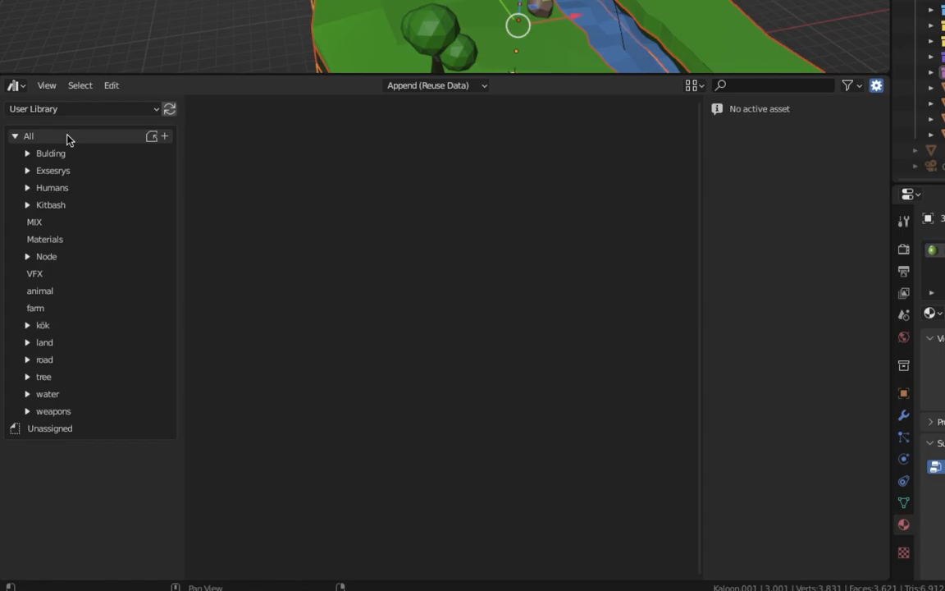
# Maximize the asset browser and examine the Bulding, Exsesrys, Humans and Kitbash catalogs of the User Library.
pyautogui.click(68, 137)
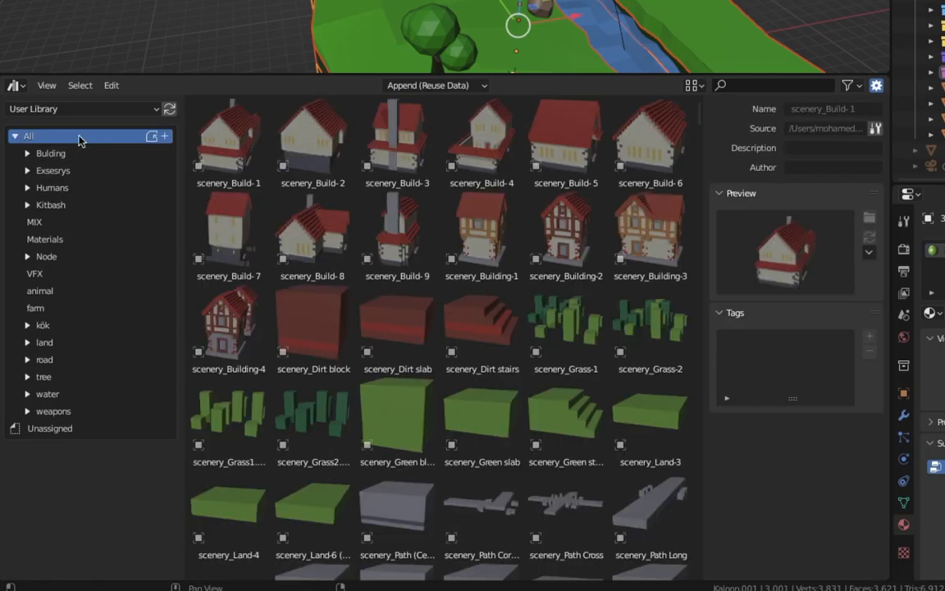
pyautogui.click(51, 155)
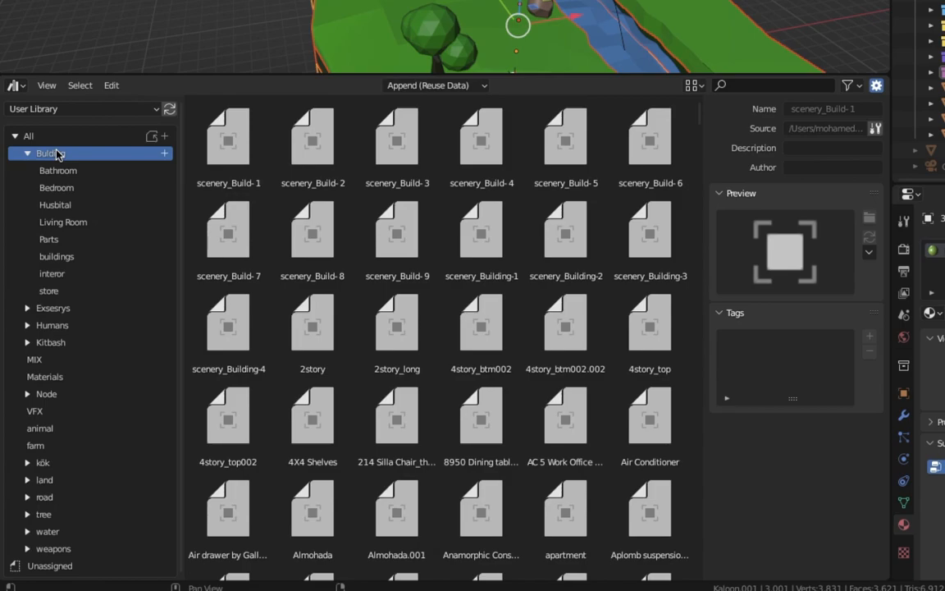
pyautogui.click(27, 153)
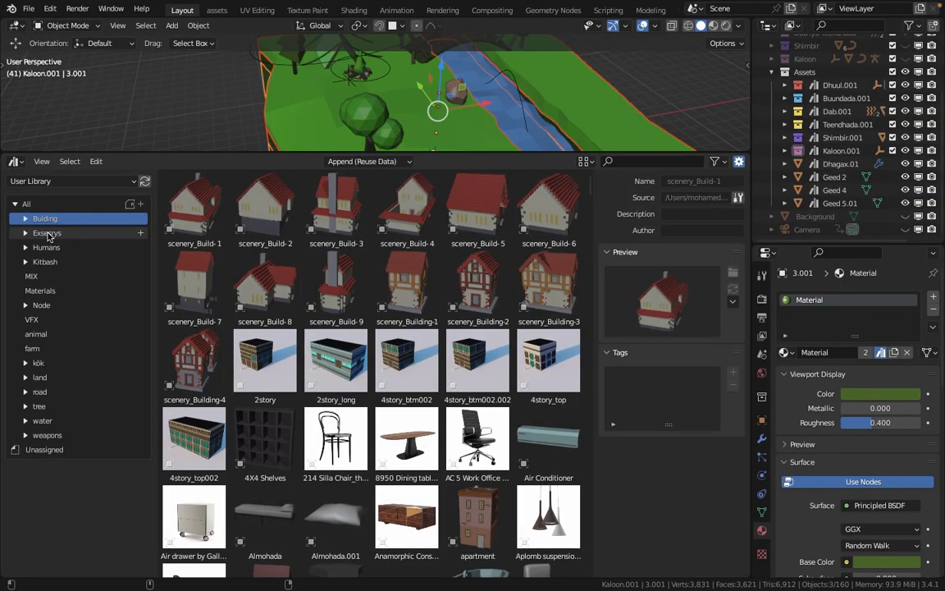
pyautogui.hotkey('ctrl', 'space')
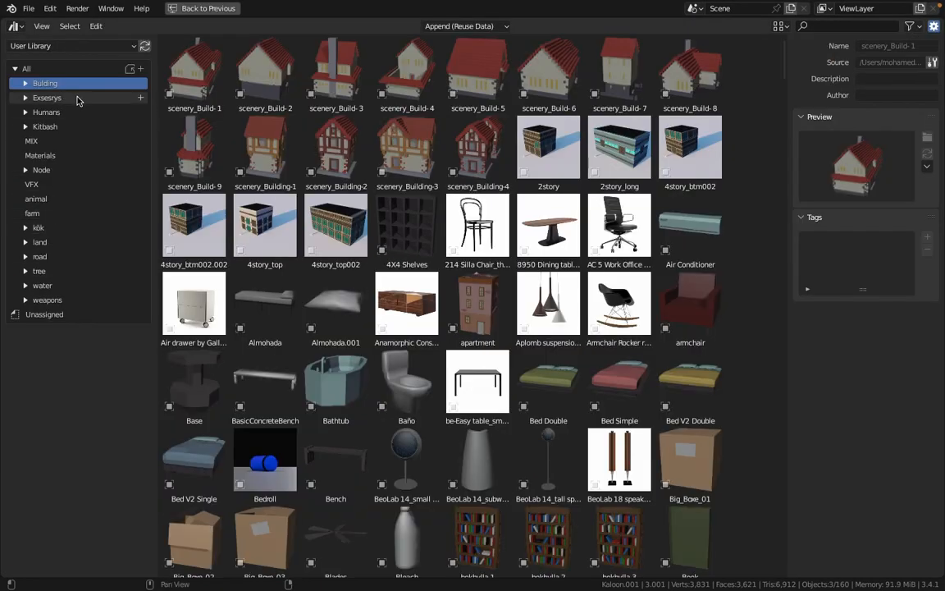
pyautogui.click(77, 97)
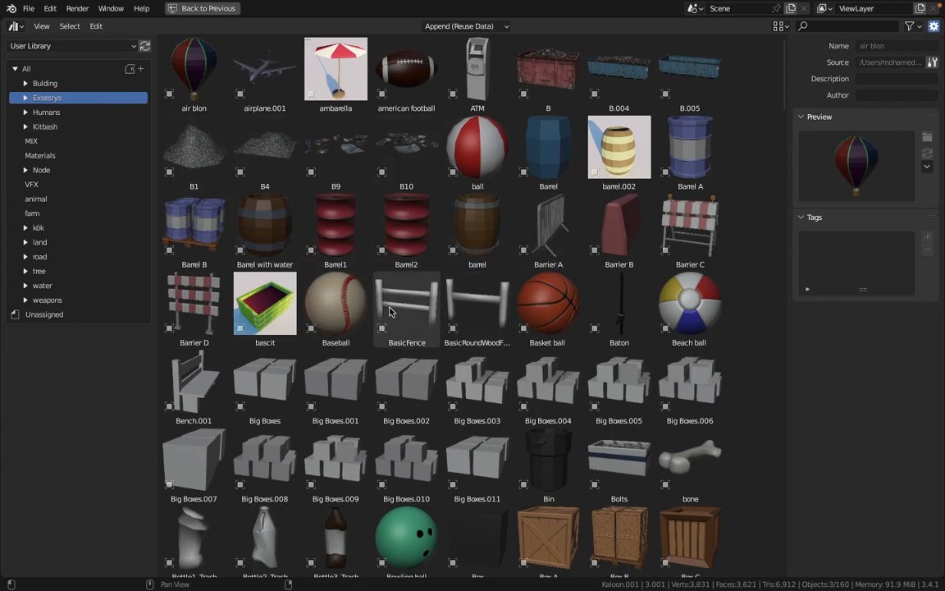
pyautogui.scroll(-10, 386, 322)
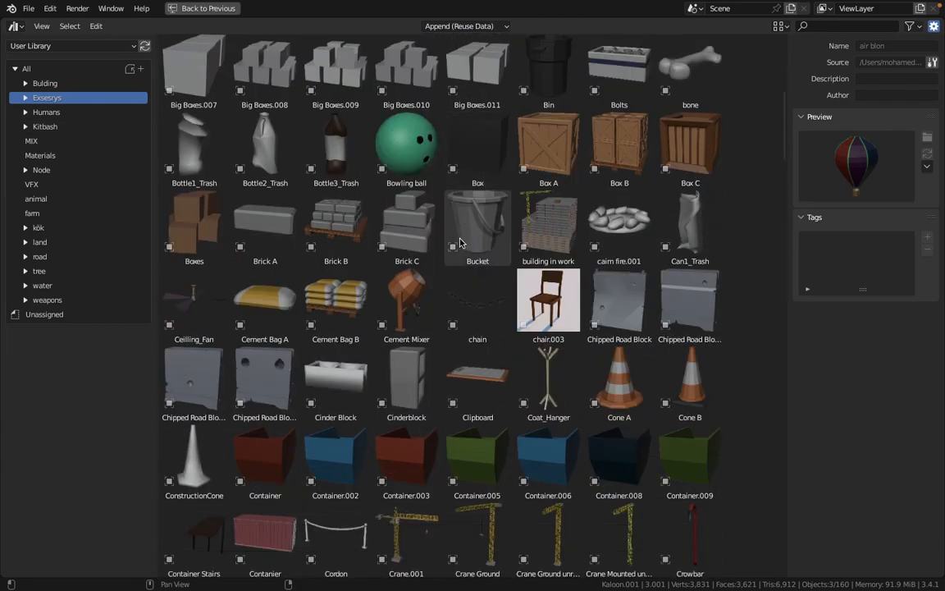
pyautogui.scroll(-10, 459, 242)
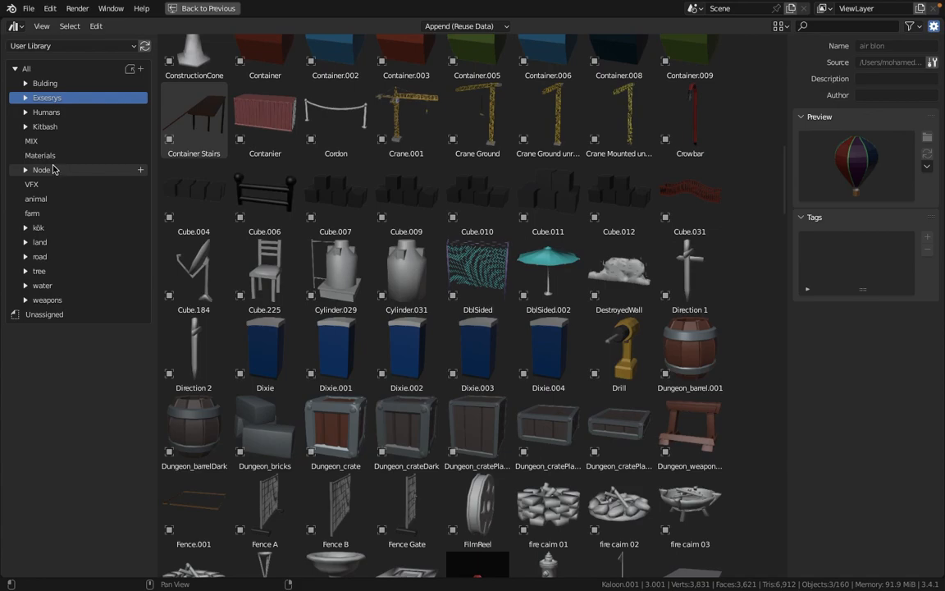
pyautogui.click(48, 112)
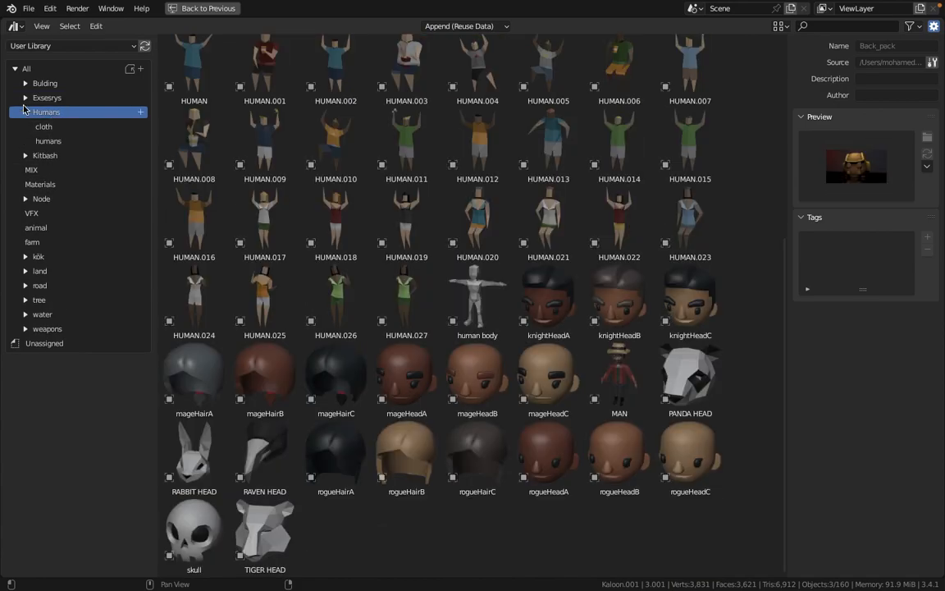
pyautogui.click(25, 111)
pyautogui.click(45, 126)
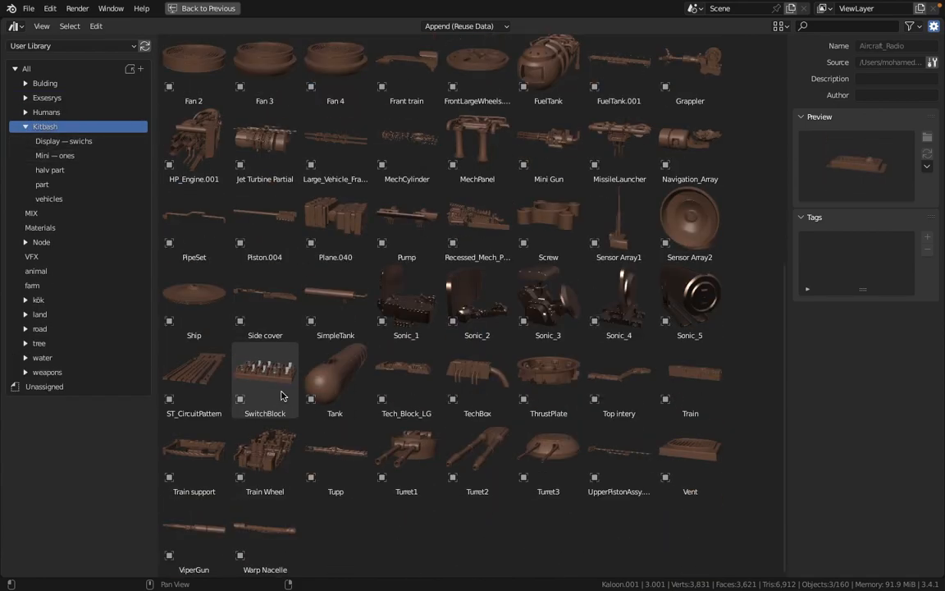
pyautogui.scroll(3, 333, 232)
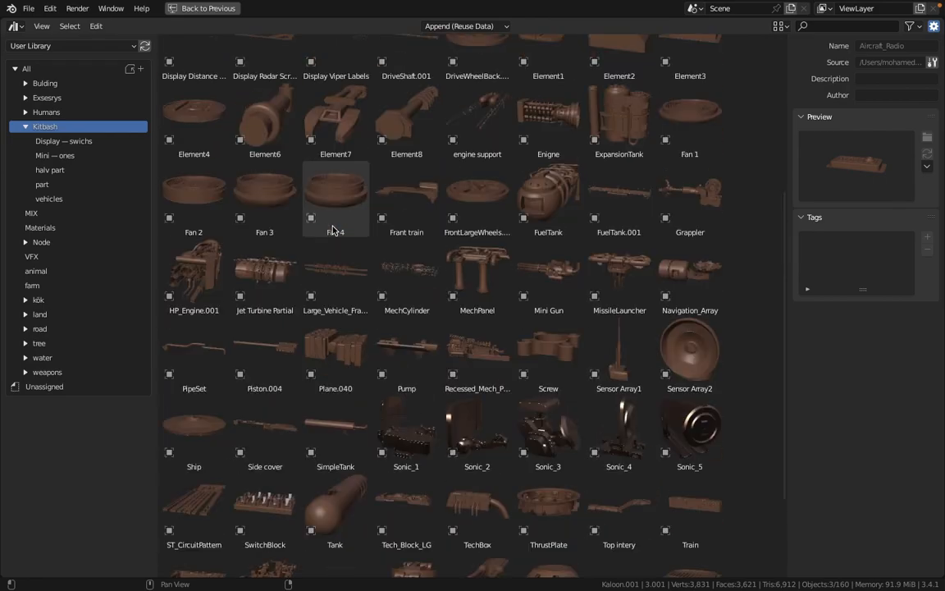
pyautogui.scroll(6, 575, 213)
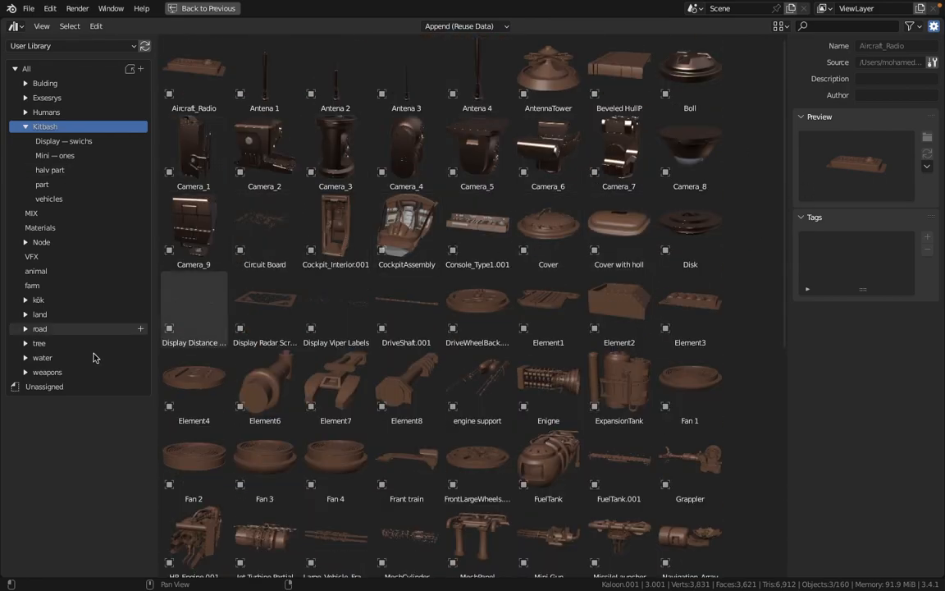
# Examine the kök, water, weapons and tree catalogs of the User Library, including the Bush subcatalog.
pyautogui.click(49, 301)
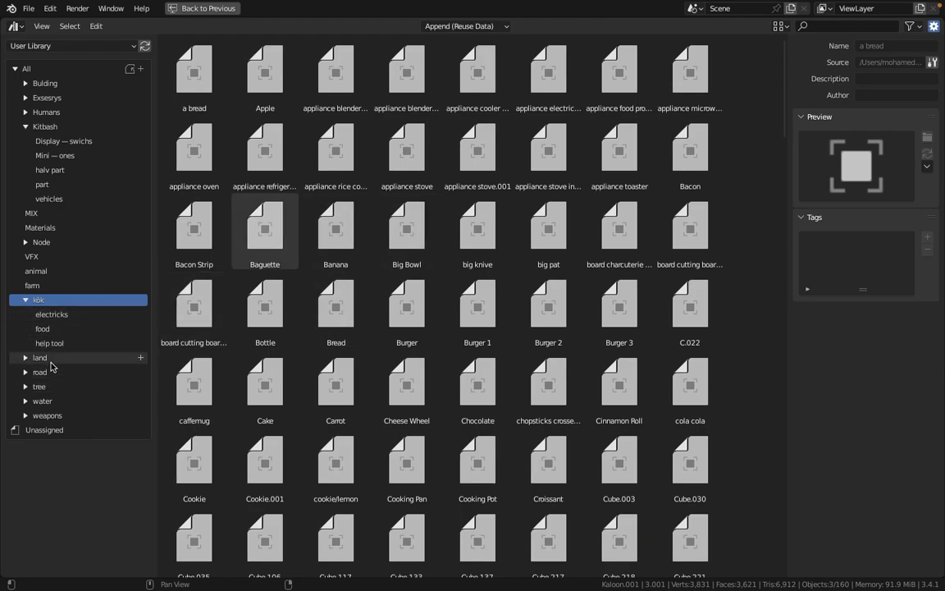
pyautogui.click(82, 408)
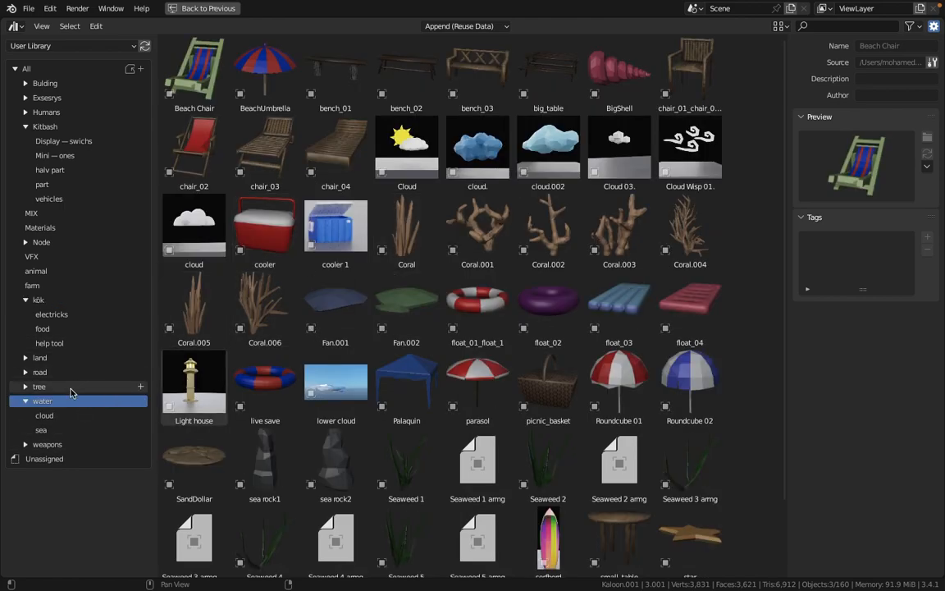
pyautogui.click(27, 403)
pyautogui.click(72, 415)
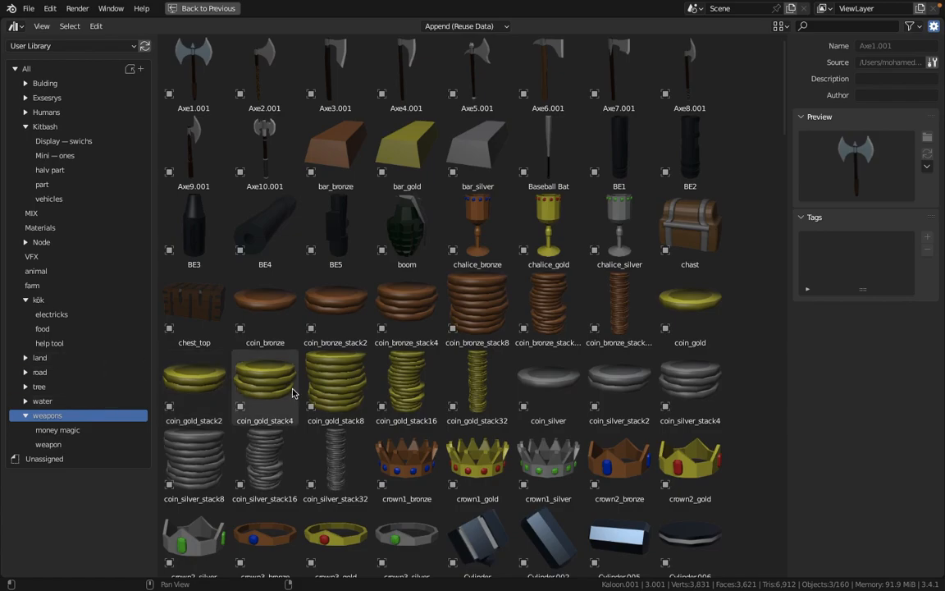
pyautogui.scroll(-10, 228, 319)
pyautogui.scroll(10, 228, 319)
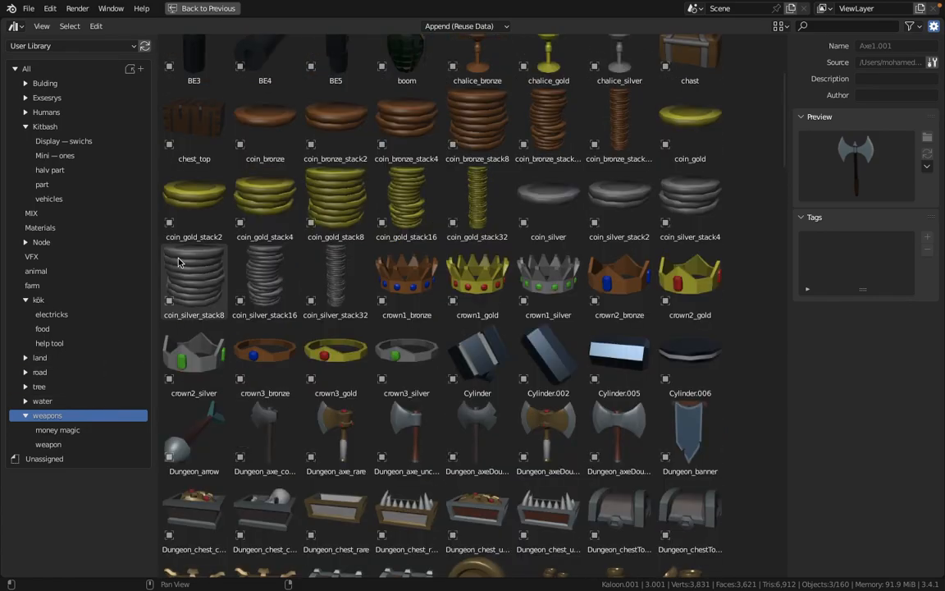
pyautogui.click(38, 388)
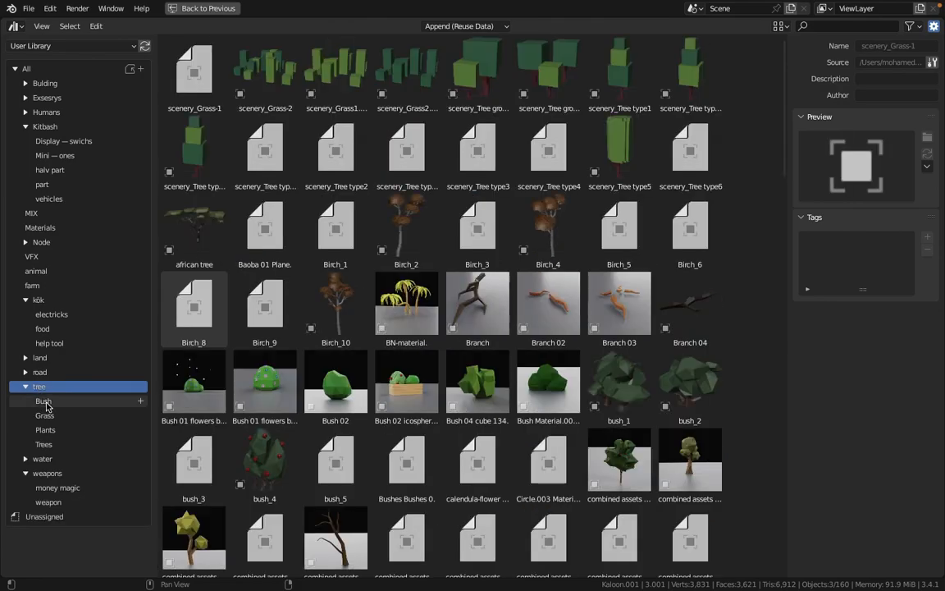
pyautogui.click(44, 400)
pyautogui.click(43, 387)
pyautogui.click(25, 386)
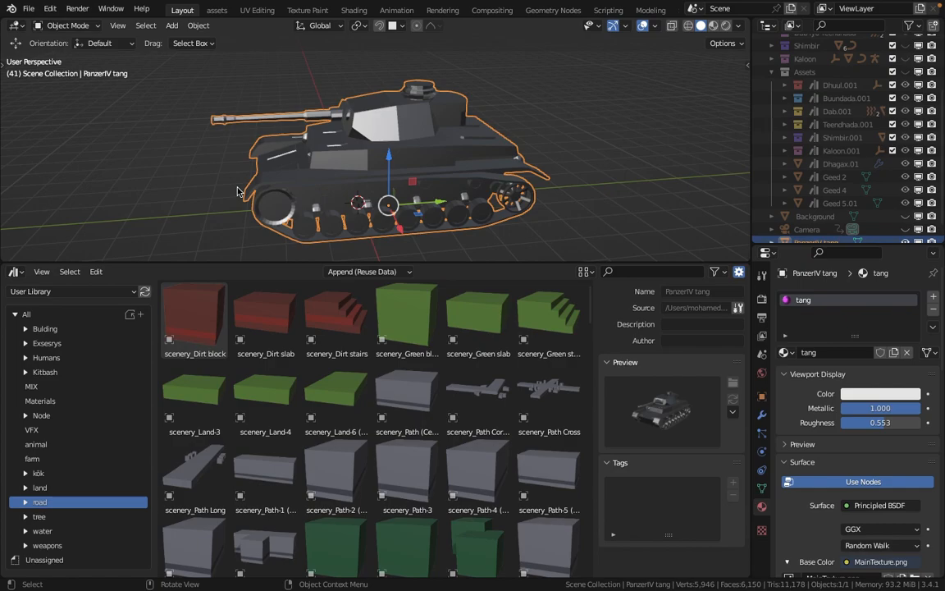
# Add the Assist library folder from the Blend file directory as a new asset library in the file path preferences.
pyautogui.click(50, 9)
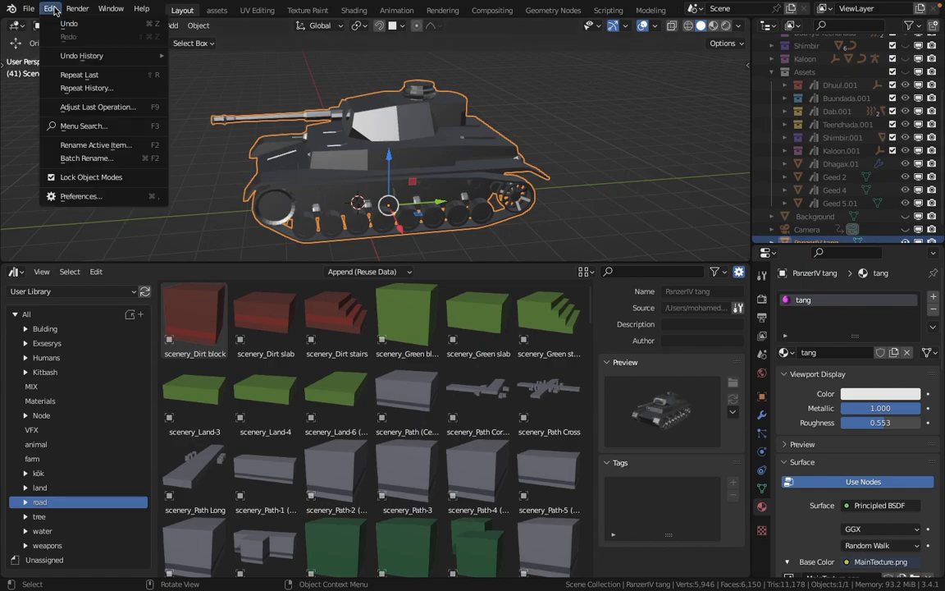
pyautogui.click(74, 195)
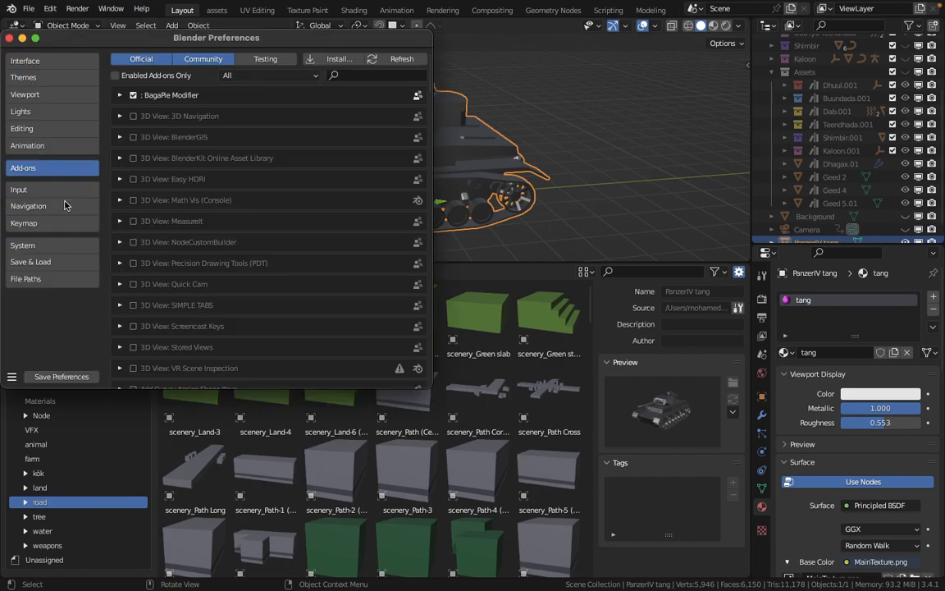
pyautogui.click(45, 280)
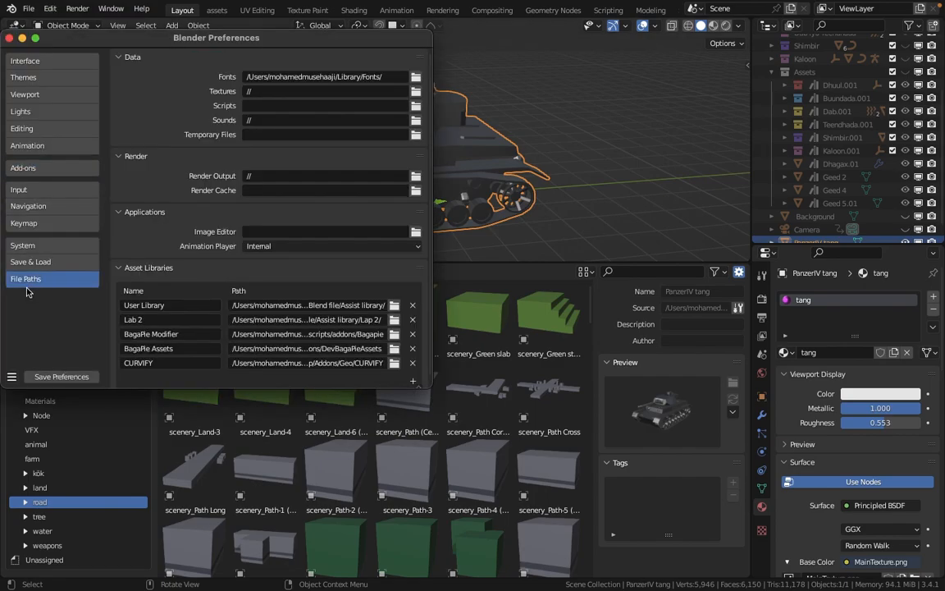
pyautogui.scroll(-1, 363, 336)
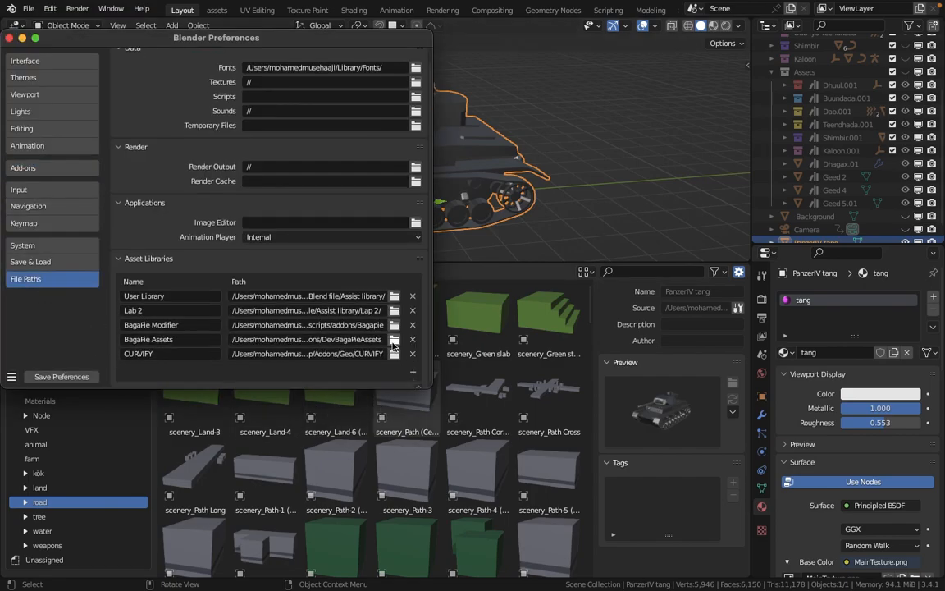
pyautogui.click(412, 374)
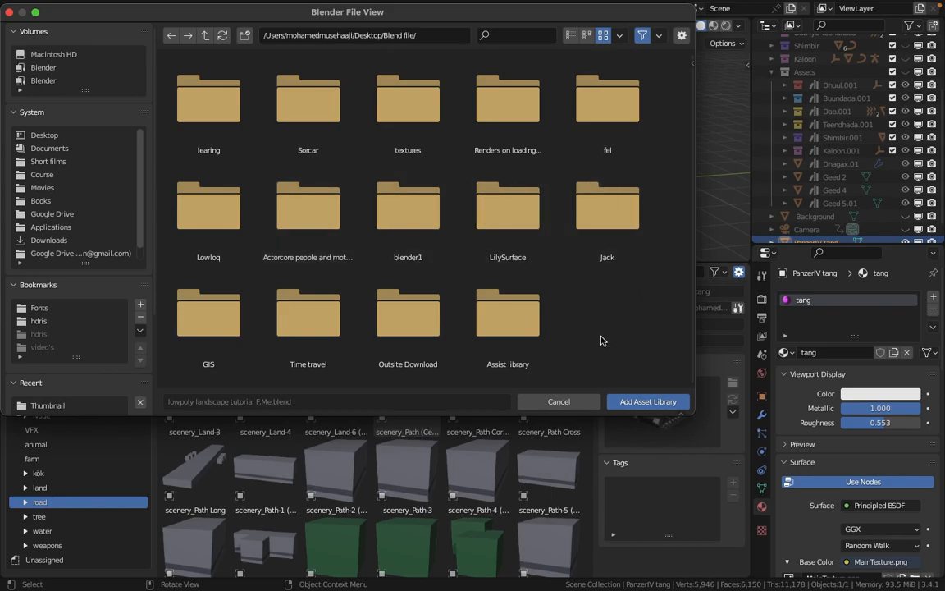
pyautogui.click(487, 330)
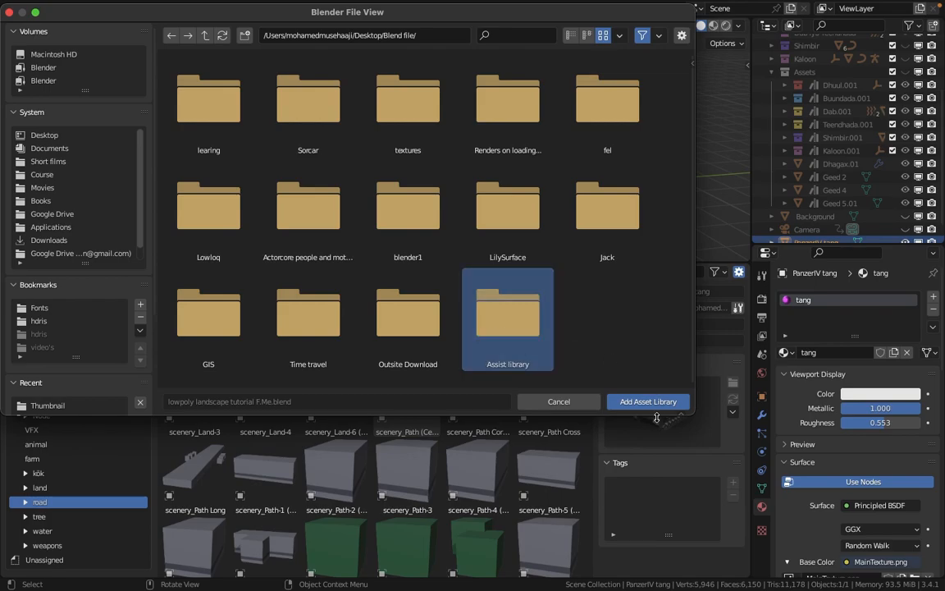
pyautogui.click(617, 402)
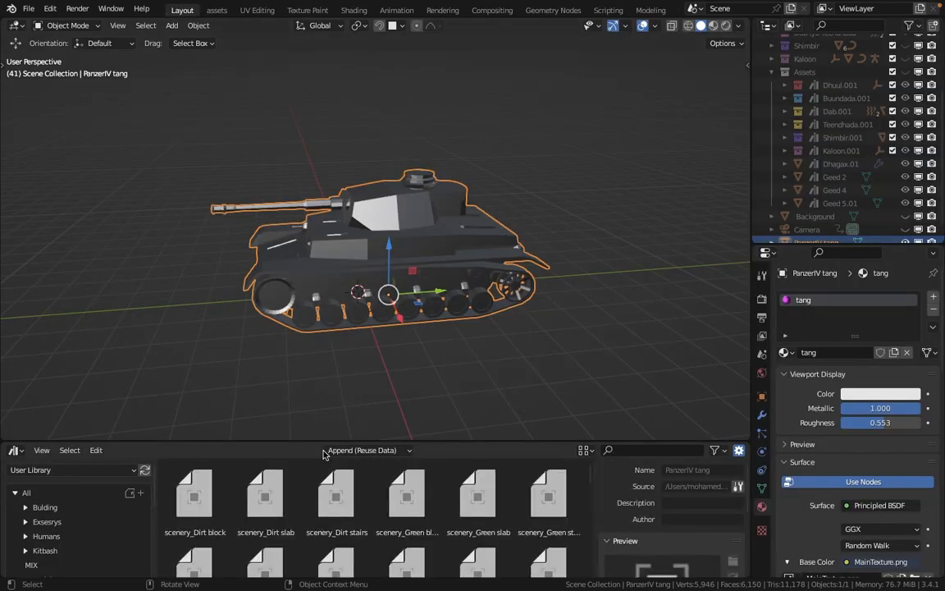
# Enlarge the asset browser area below the 3D viewport to show more rows of assets.
pyautogui.moveTo(324, 447); pyautogui.dragTo(372, 261)
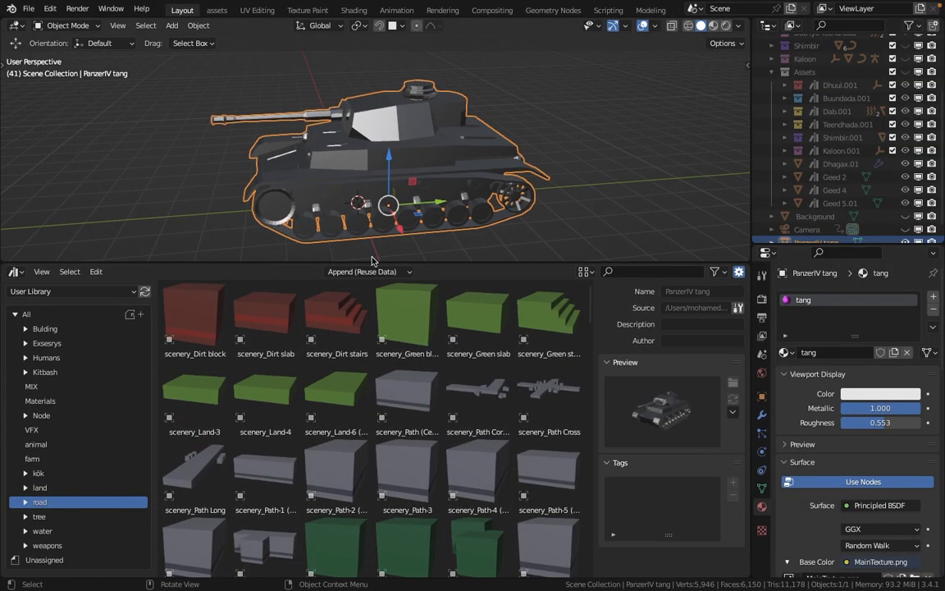